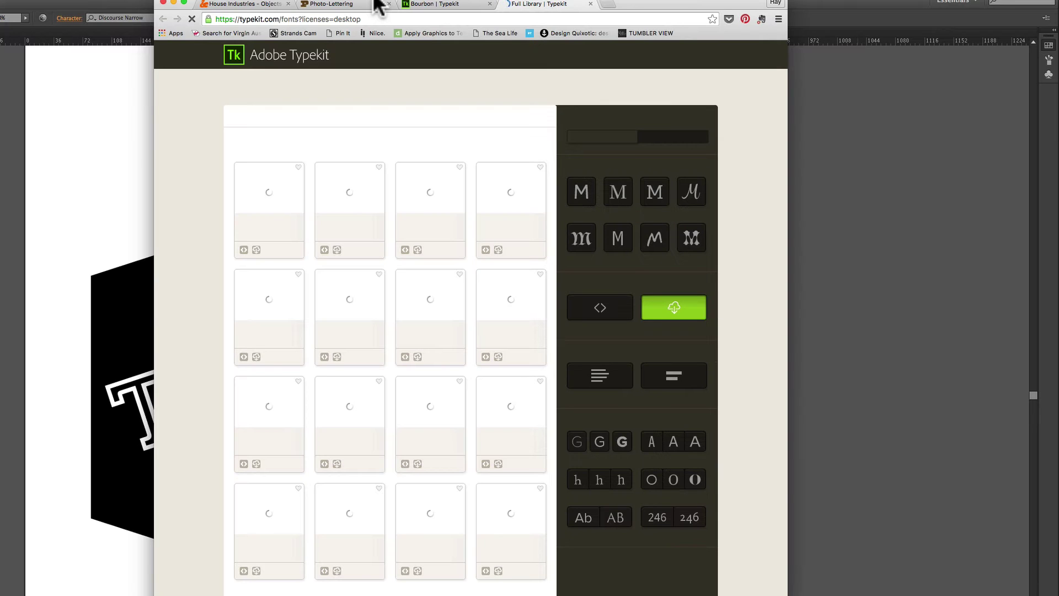
# Filter the Typekit library to heavy-weight, condensed-width fonts and open the Adelle Condensed family.
pyautogui.moveTo(376, 6); pyautogui.dragTo(679, 8)
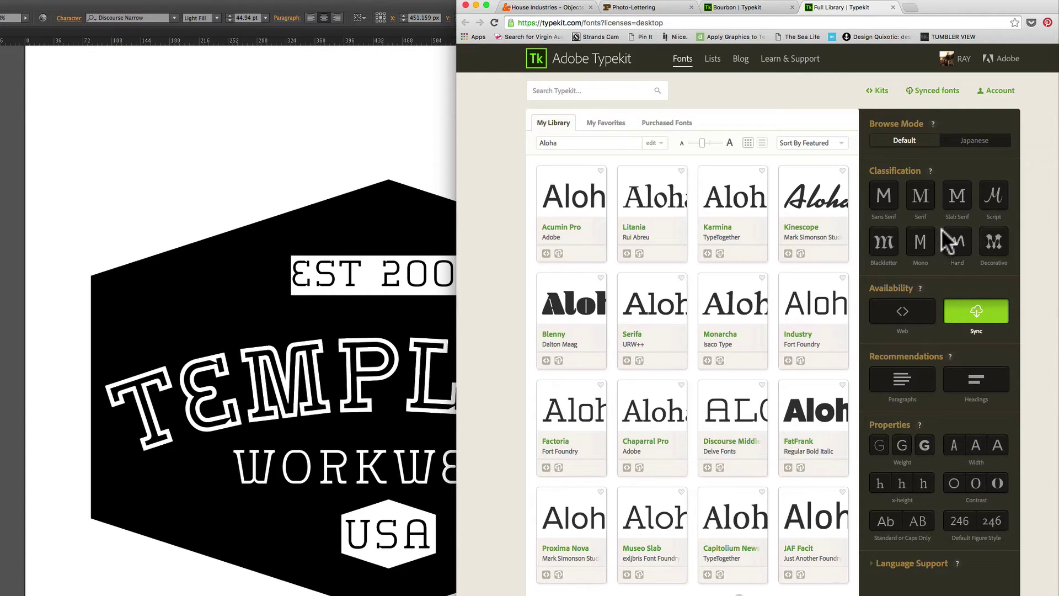
pyautogui.click(926, 448)
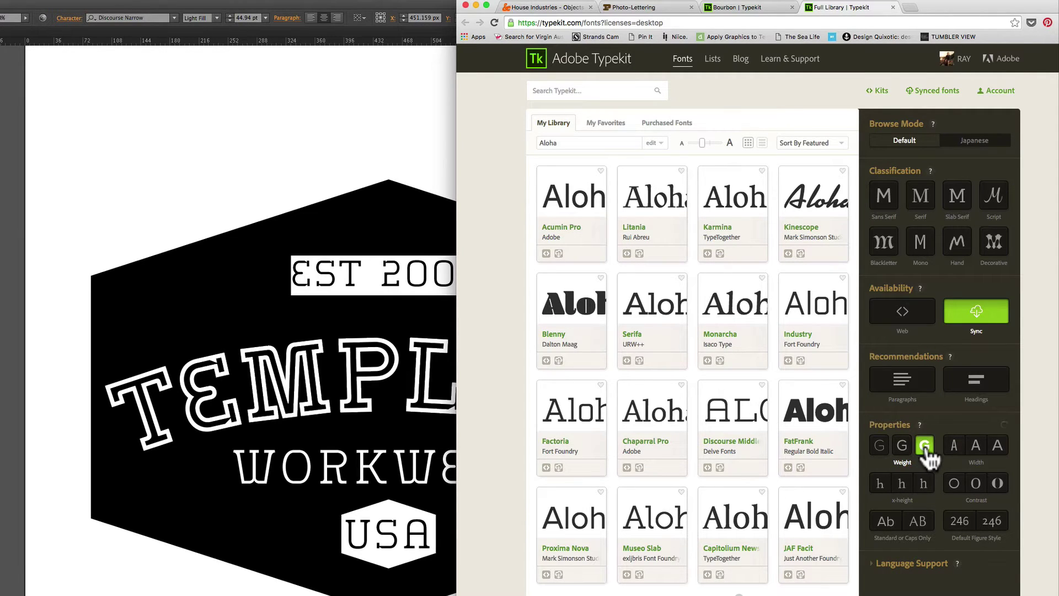
pyautogui.click(954, 447)
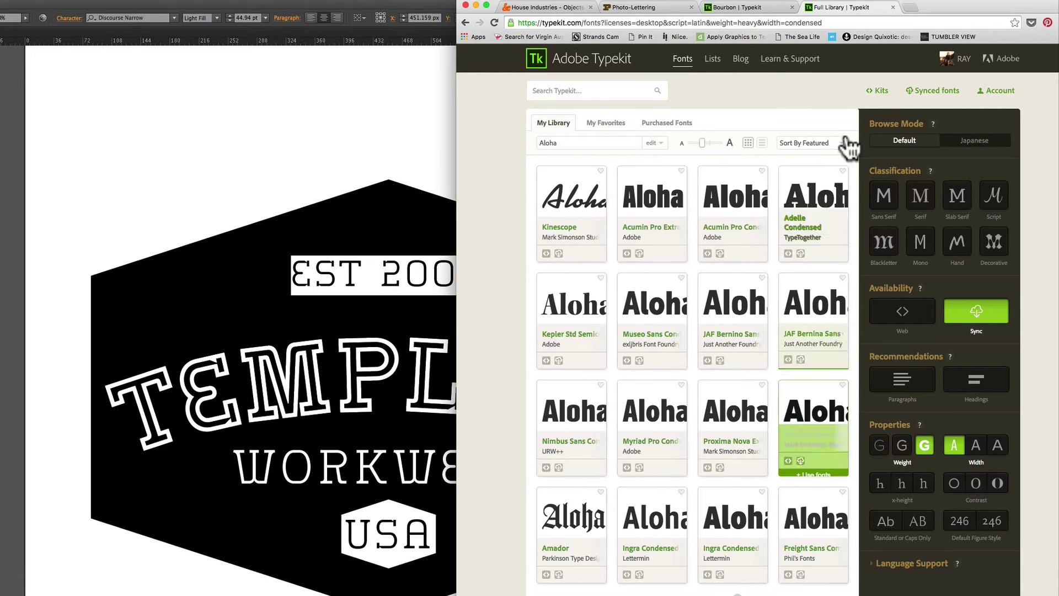
pyautogui.click(819, 194)
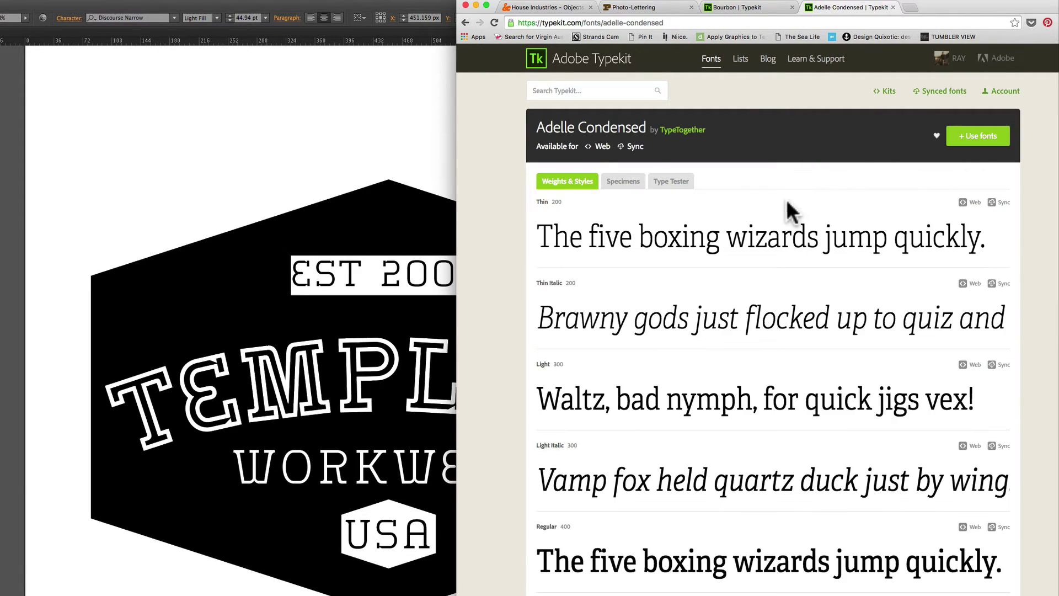
# Sync every Adelle Condensed style, from Thin to Heavy Italic, through Creative Cloud.
pyautogui.click(975, 138)
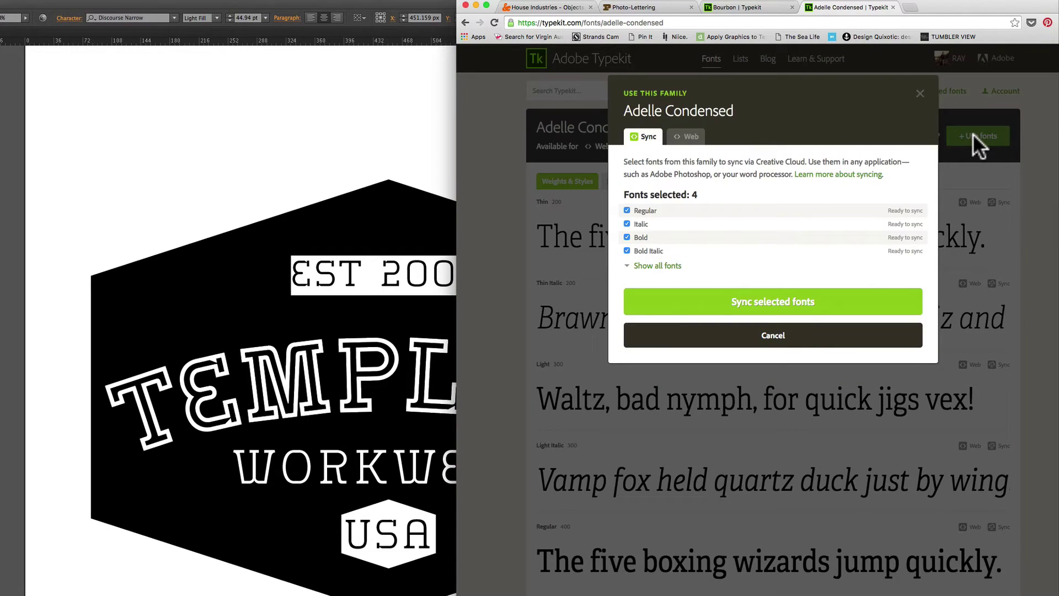
pyautogui.click(673, 267)
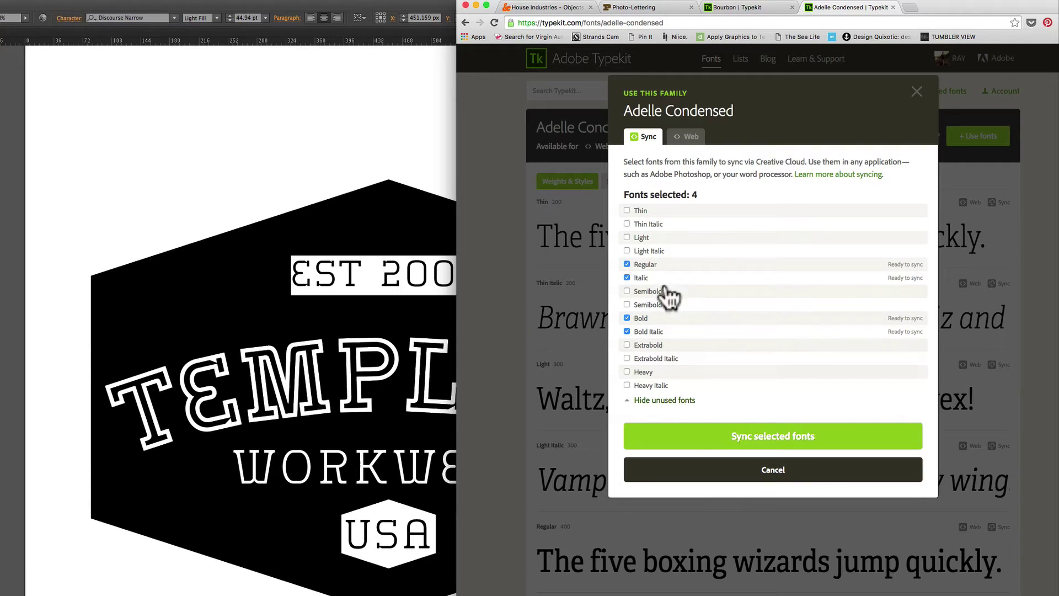
pyautogui.click(627, 209)
pyautogui.click(626, 223)
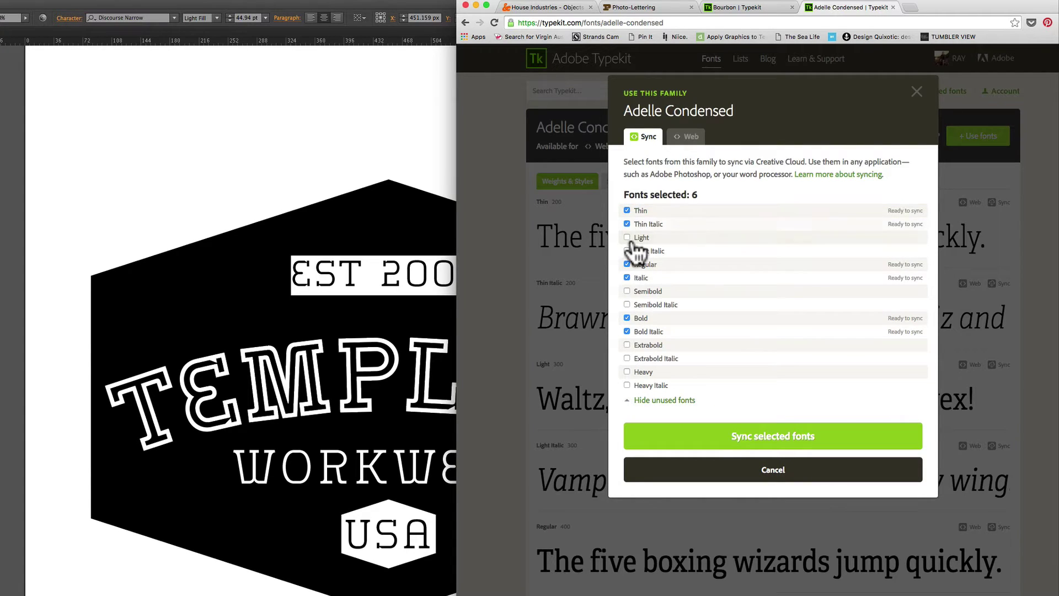
pyautogui.click(626, 251)
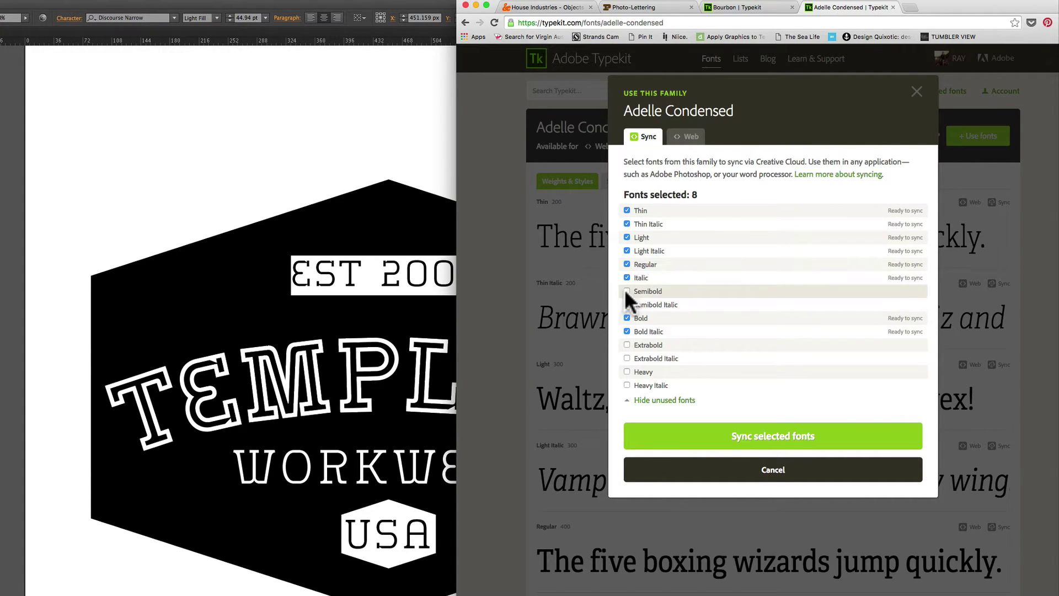
pyautogui.click(626, 291)
pyautogui.click(626, 304)
pyautogui.click(626, 344)
pyautogui.click(626, 358)
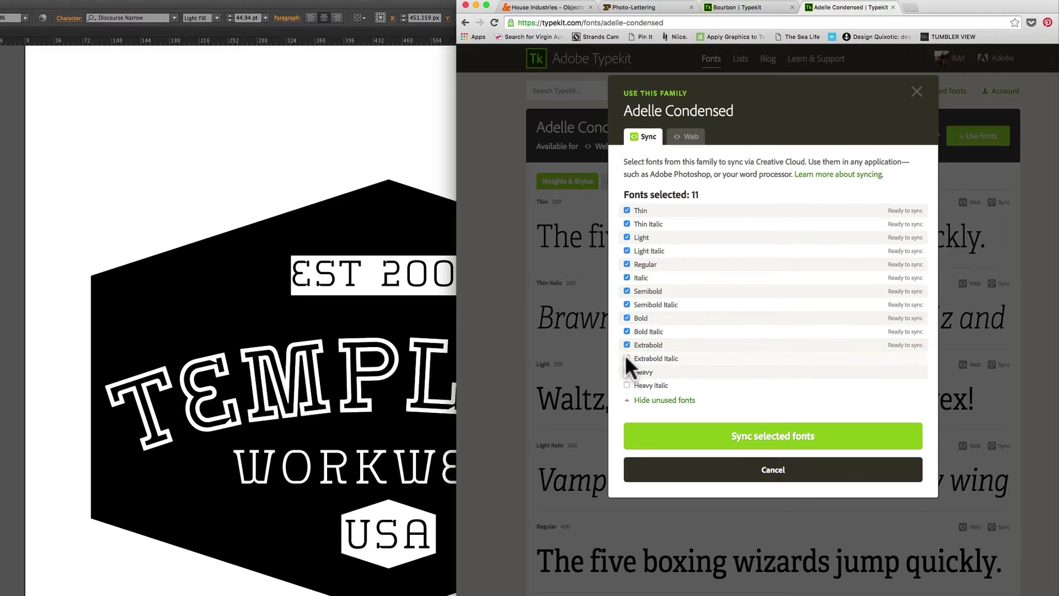
pyautogui.click(626, 372)
pyautogui.click(626, 385)
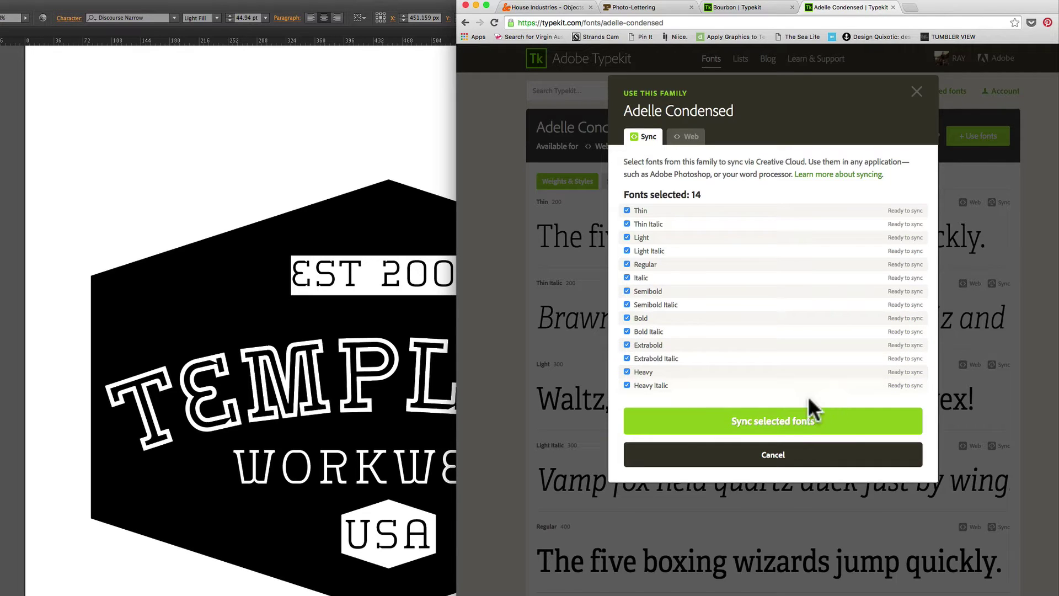
pyautogui.click(834, 424)
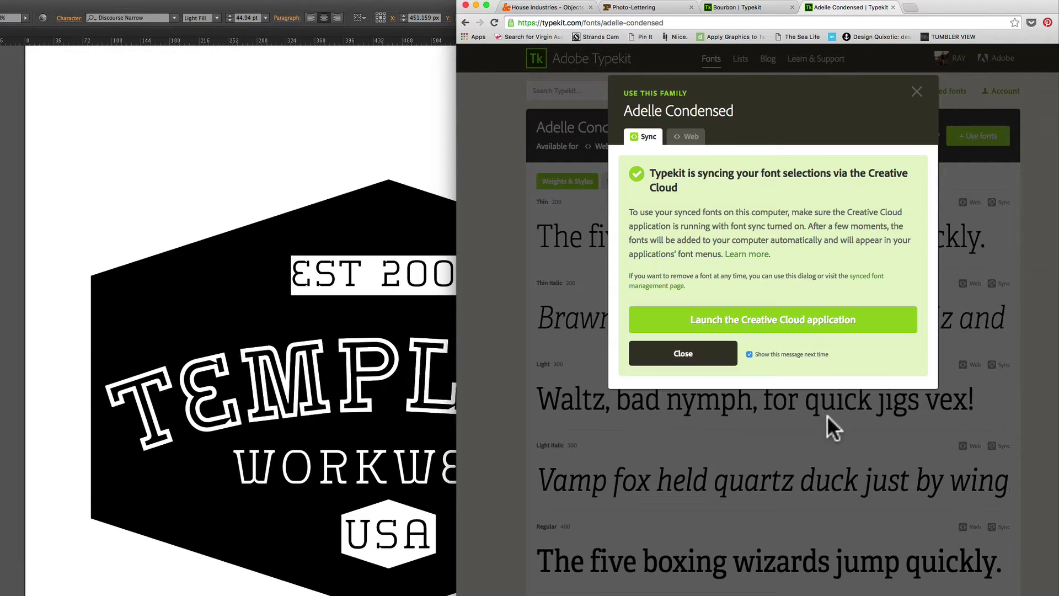
pyautogui.click(690, 354)
# Switch to Illustrator and set the "EST 2008" text in Adelle Condensed Bold.
pyautogui.click(315, 146)
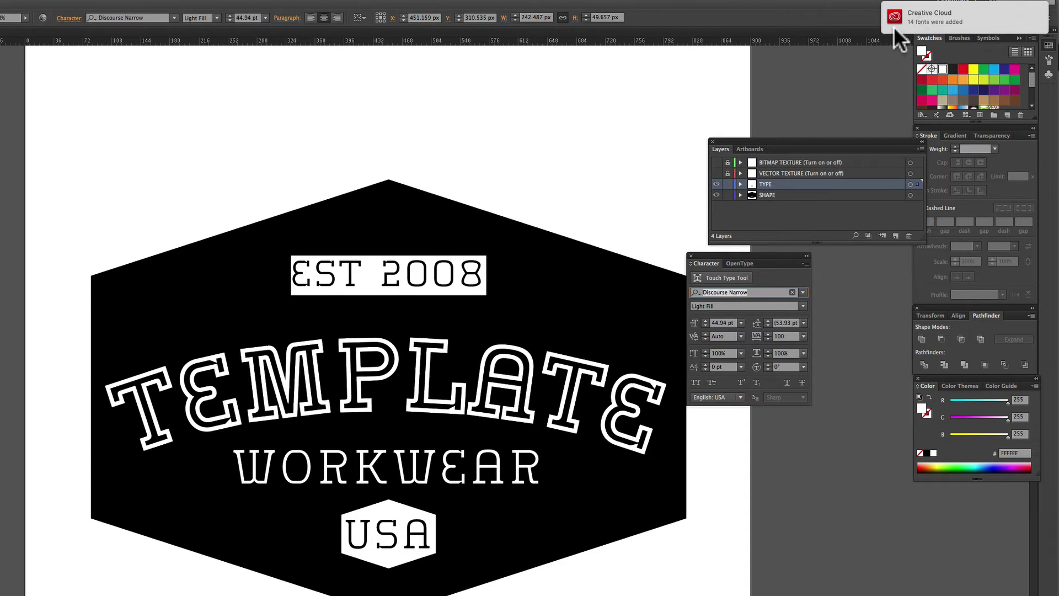
pyautogui.moveTo(291, 274); pyautogui.dragTo(392, 274)
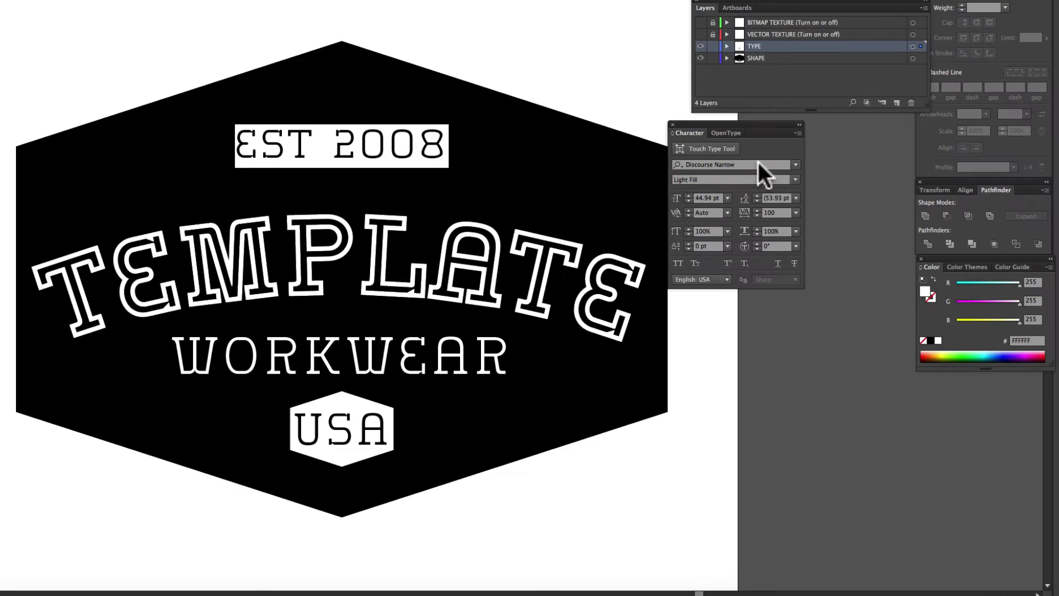
pyautogui.moveTo(769, 290); pyautogui.dragTo(636, 289)
pyautogui.write('adell')
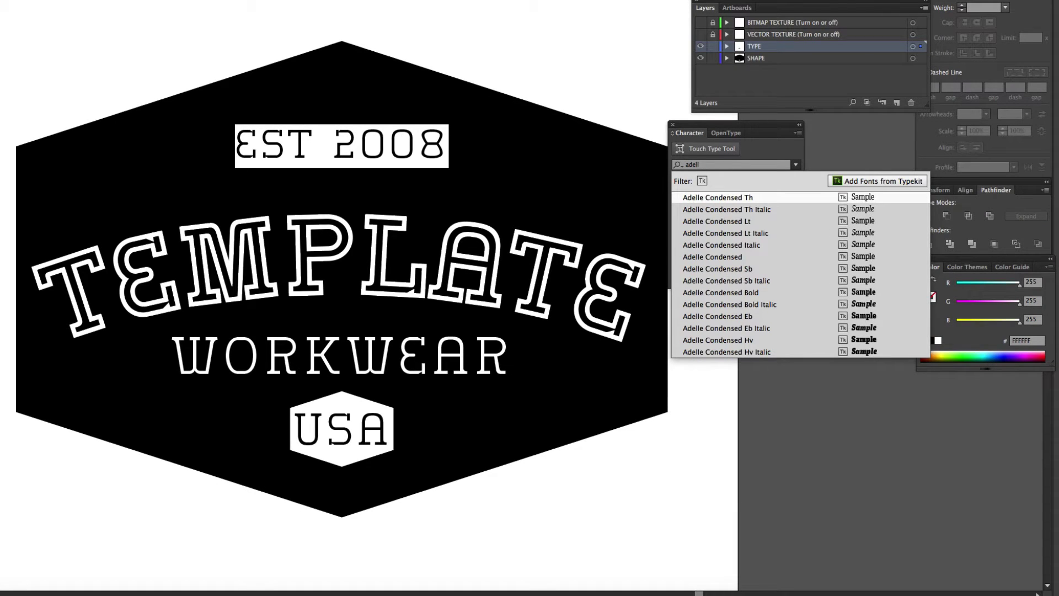
pyautogui.click(751, 293)
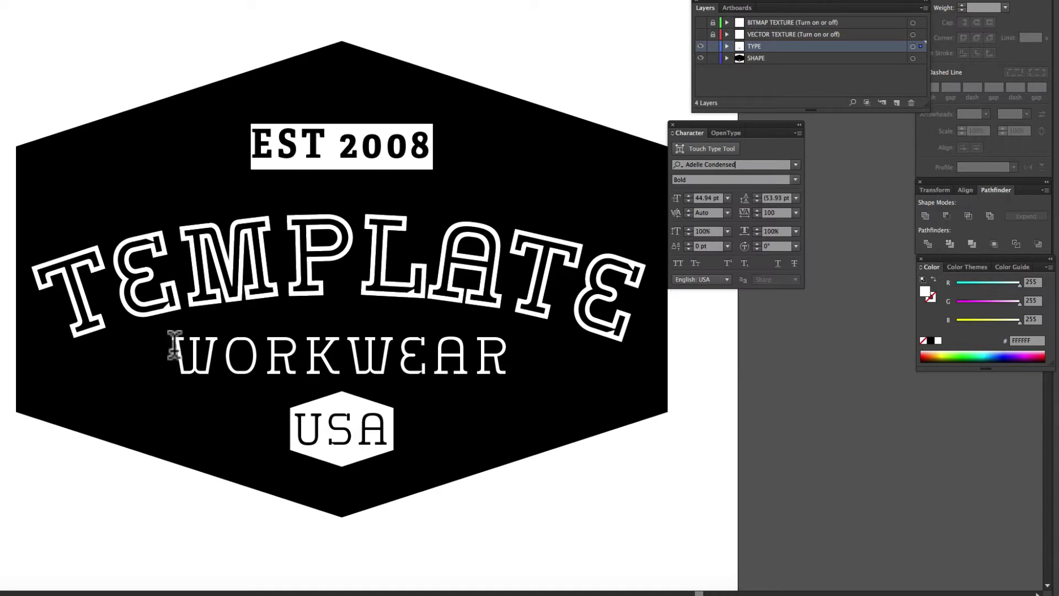
# Change the font of the "WORKWEAR" text to Adelle Condensed Bold.
pyautogui.moveTo(172, 358); pyautogui.dragTo(637, 372)
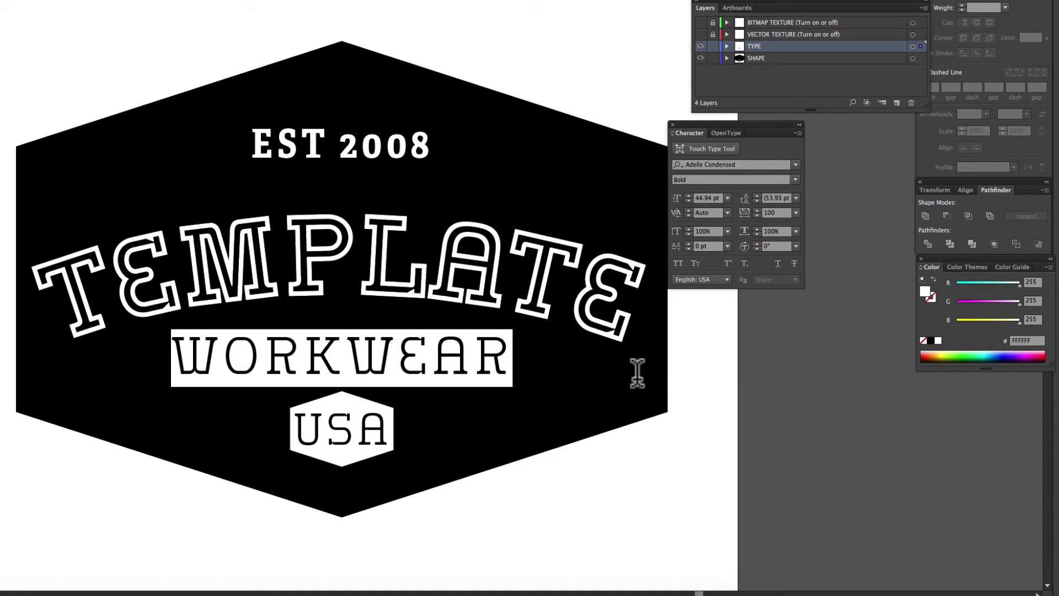
pyautogui.click(748, 165)
pyautogui.click(717, 290)
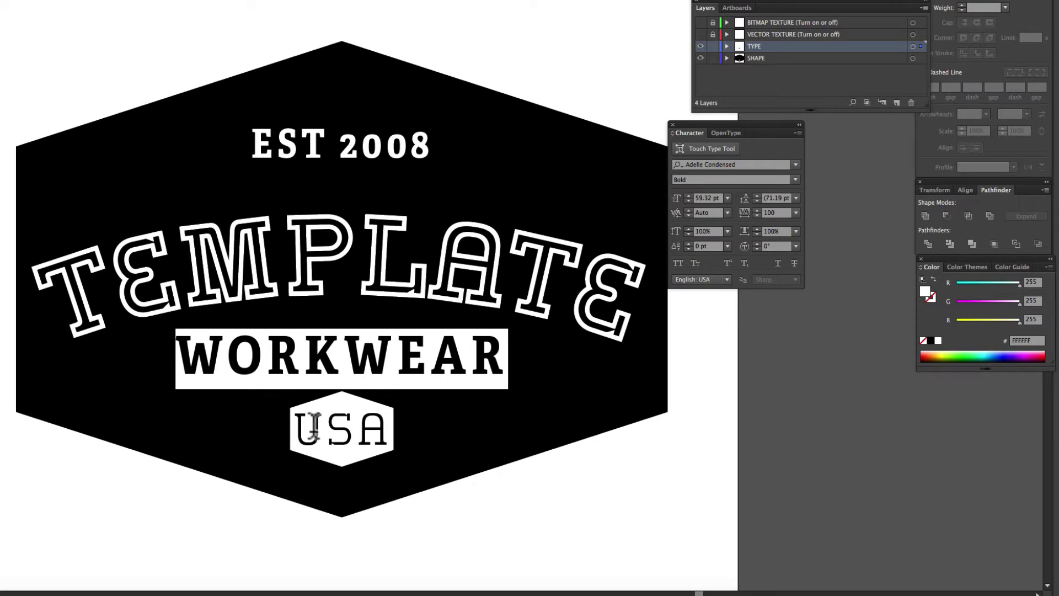
# Change the font of the "USA" text in the small hexagon to Adelle Condensed Bold.
pyautogui.moveTo(292, 429); pyautogui.dragTo(463, 427)
pyautogui.click(760, 165)
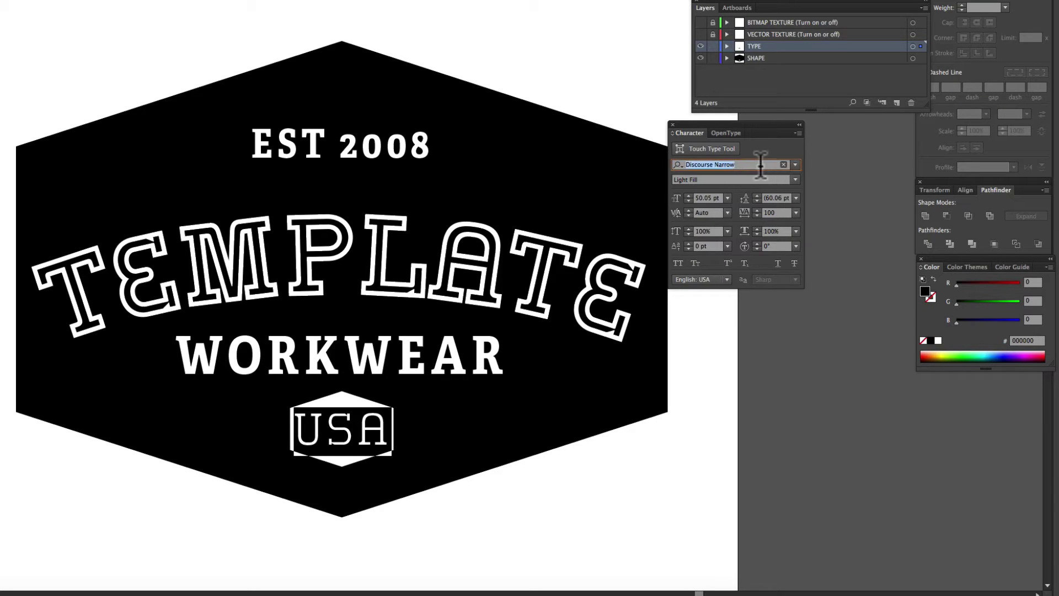
pyautogui.click(794, 164)
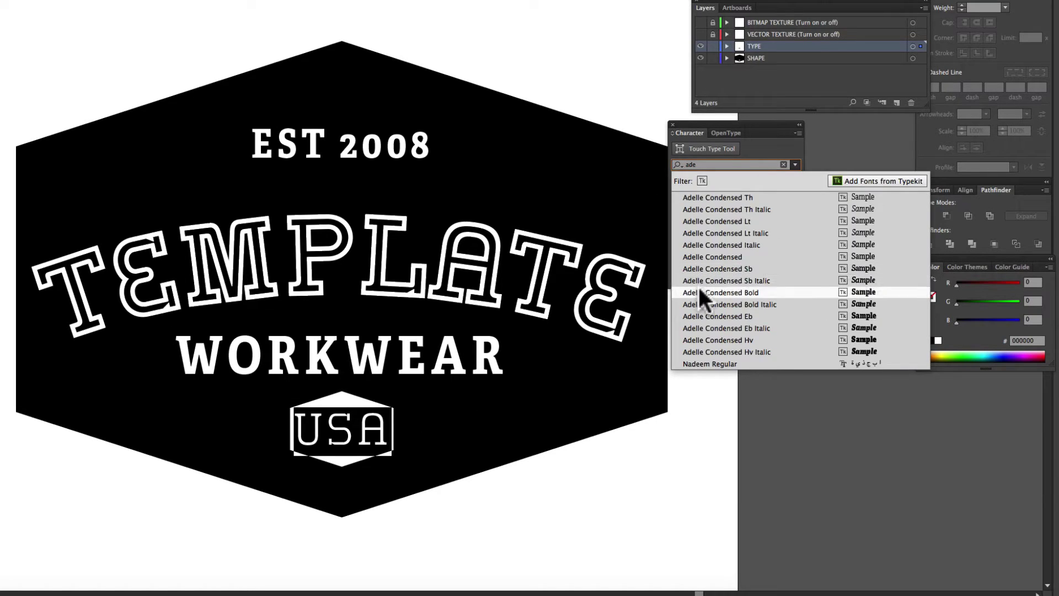
pyautogui.click(697, 284)
pyautogui.press('Escape')
pyautogui.click(8, 270)
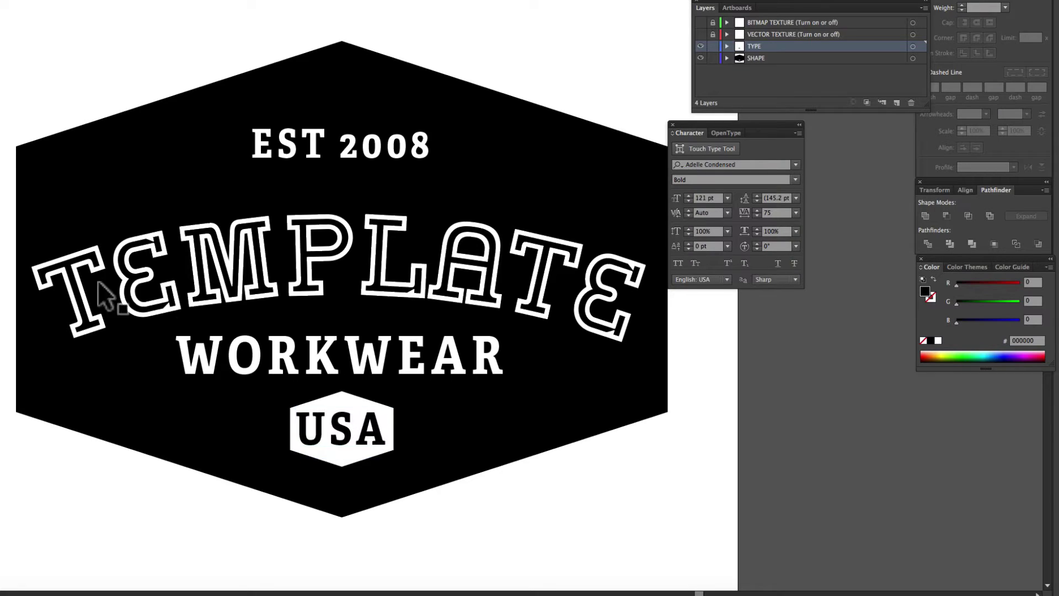
# Scale the "WORKWEAR" text down proportionally around its centre to about 48 pt, then deselect it.
pyautogui.click(371, 353)
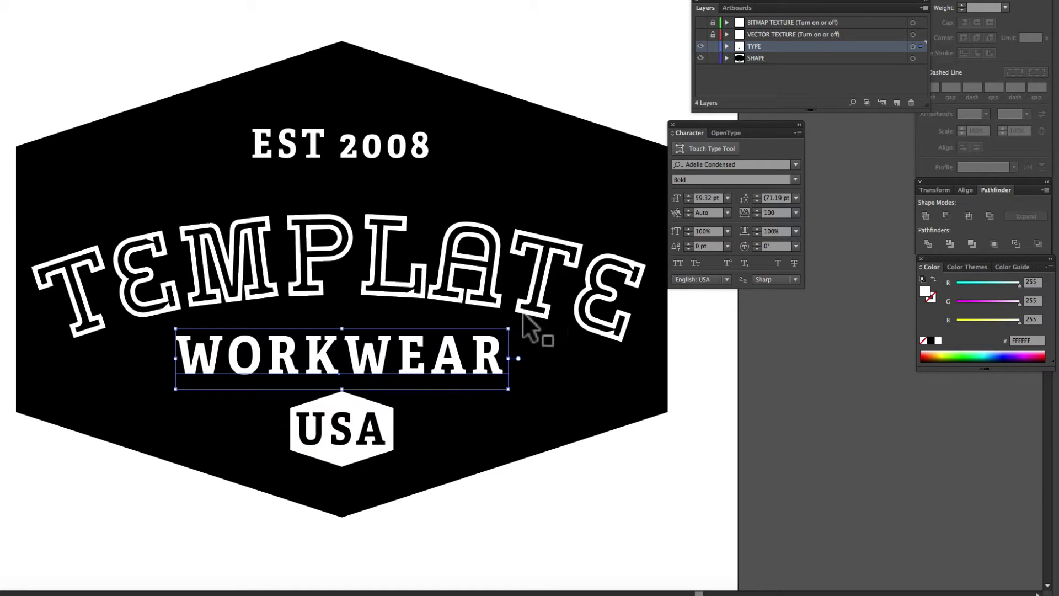
pyautogui.moveTo(507, 329); pyautogui.dragTo(477, 331)
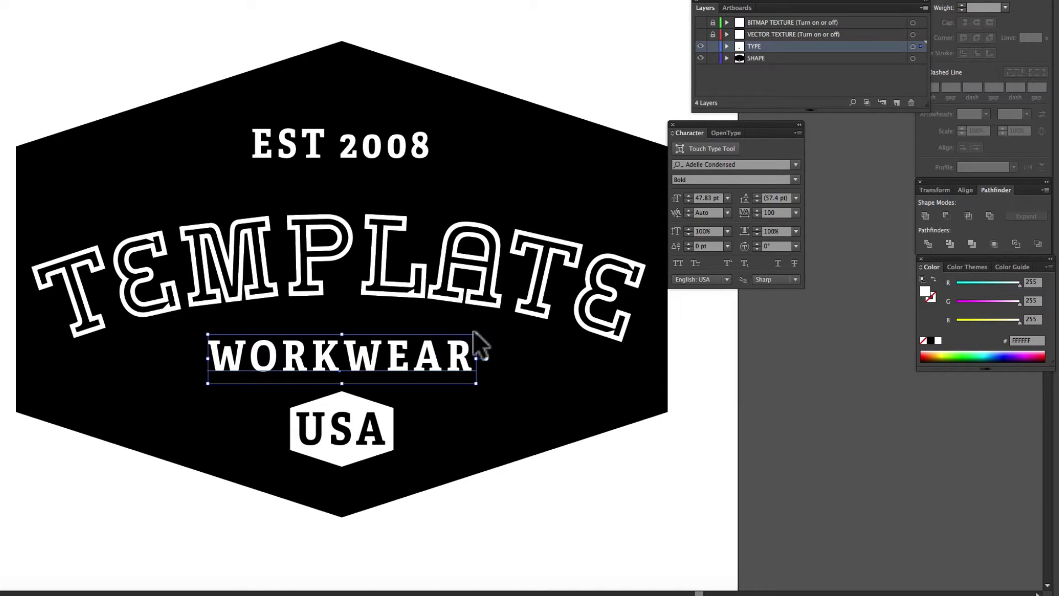
pyautogui.hotkey('ctrl', 'shift', 'a')
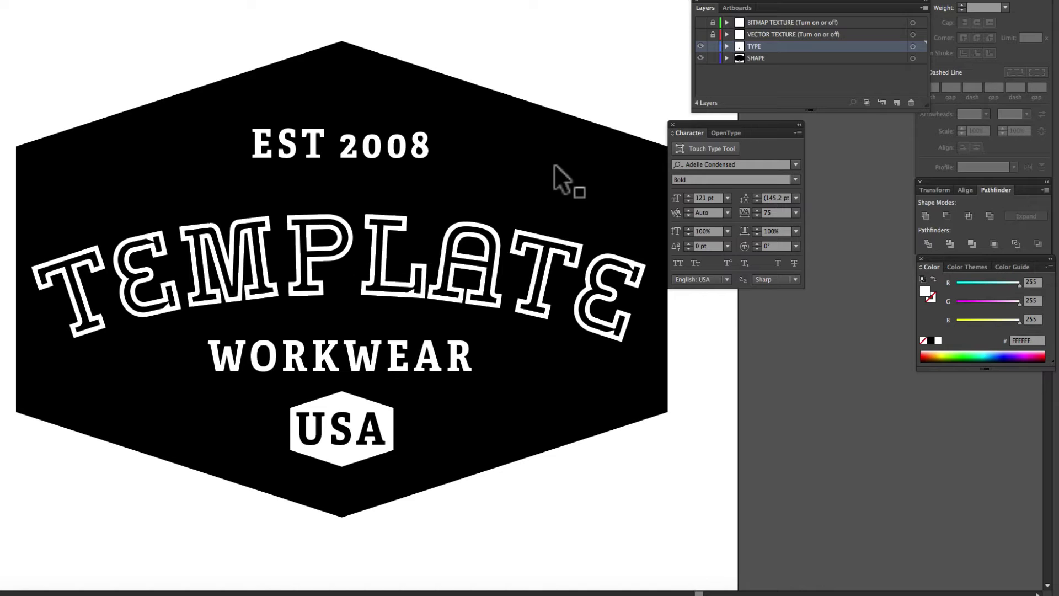
# Recolour the large black badge shape to dark teal blue, hex 006588.
pyautogui.click(554, 163)
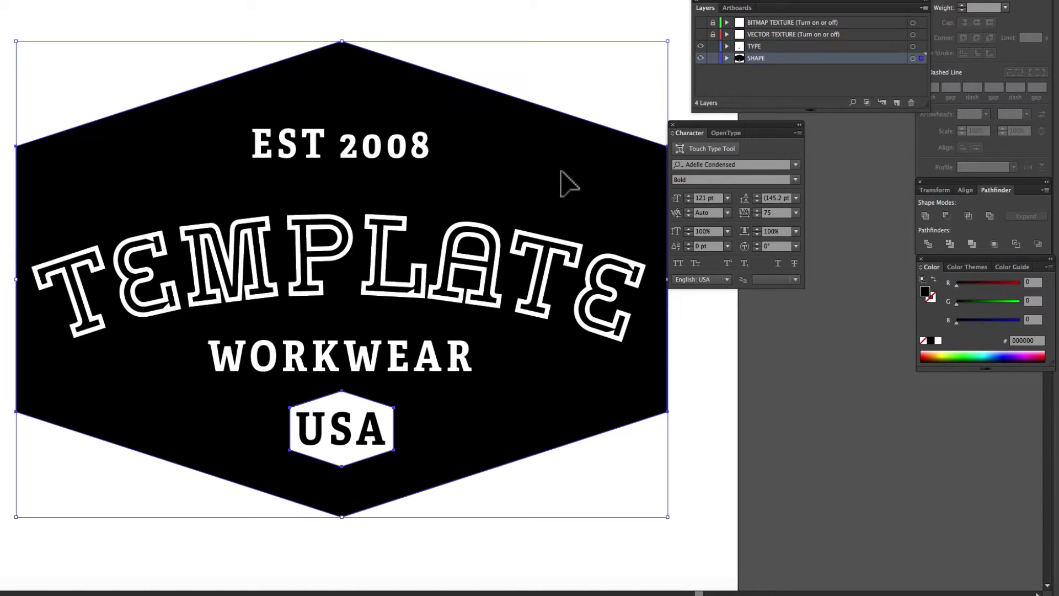
pyautogui.click(990, 358)
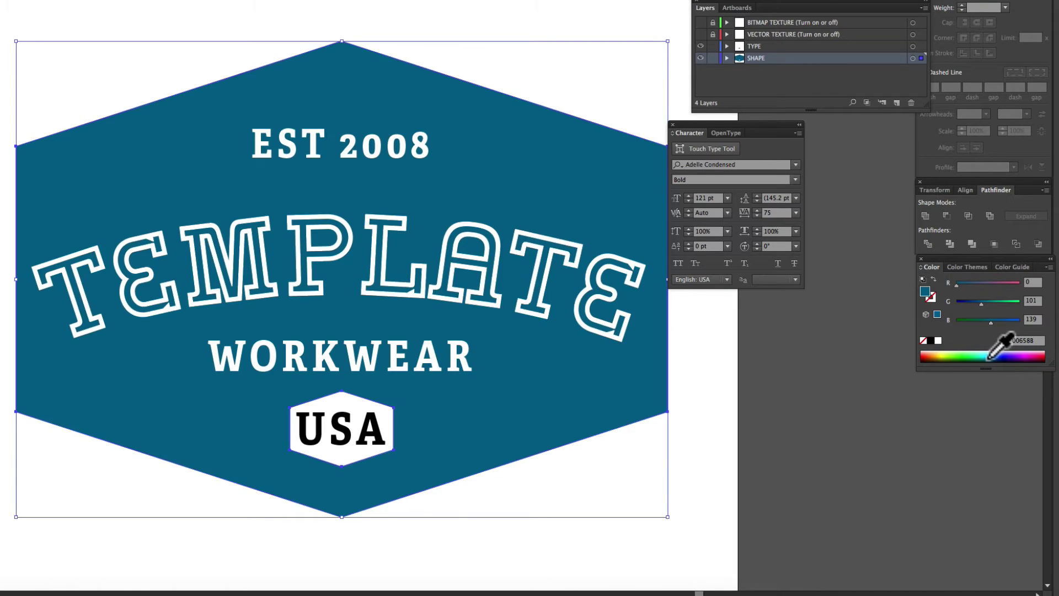
pyautogui.hotkey('ctrl', 'shift', 'a')
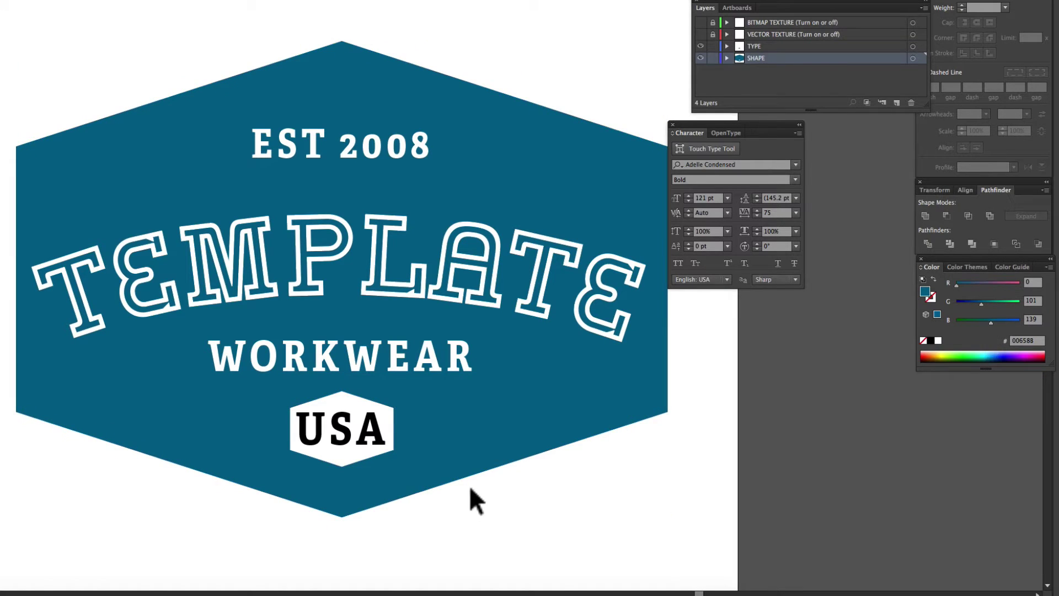
# Match the "USA" text colour to the badge's teal blue by sampling it with the Eyedropper.
pyautogui.click(371, 431)
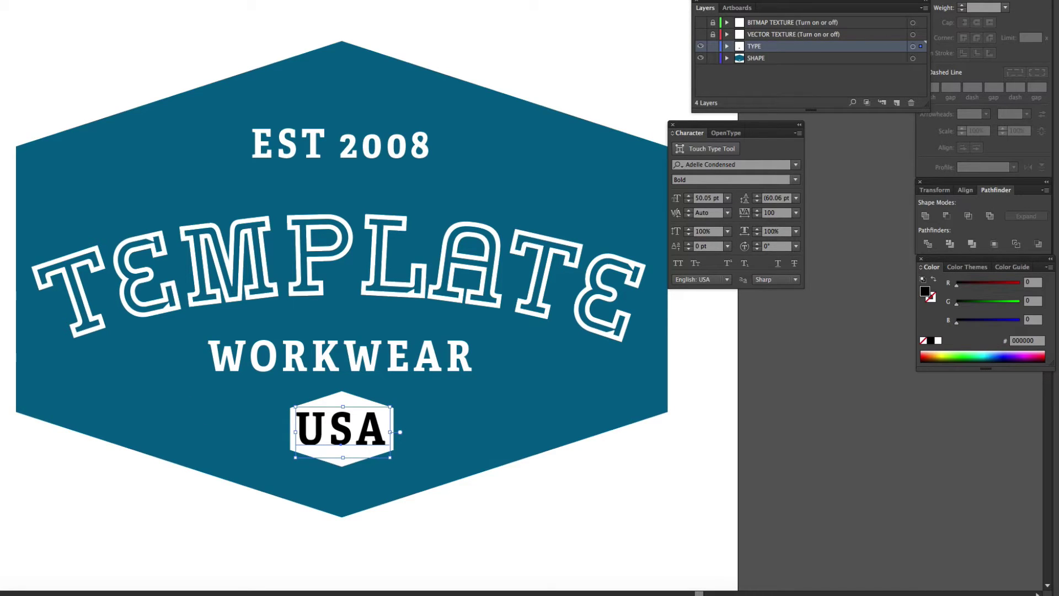
pyautogui.press('i')
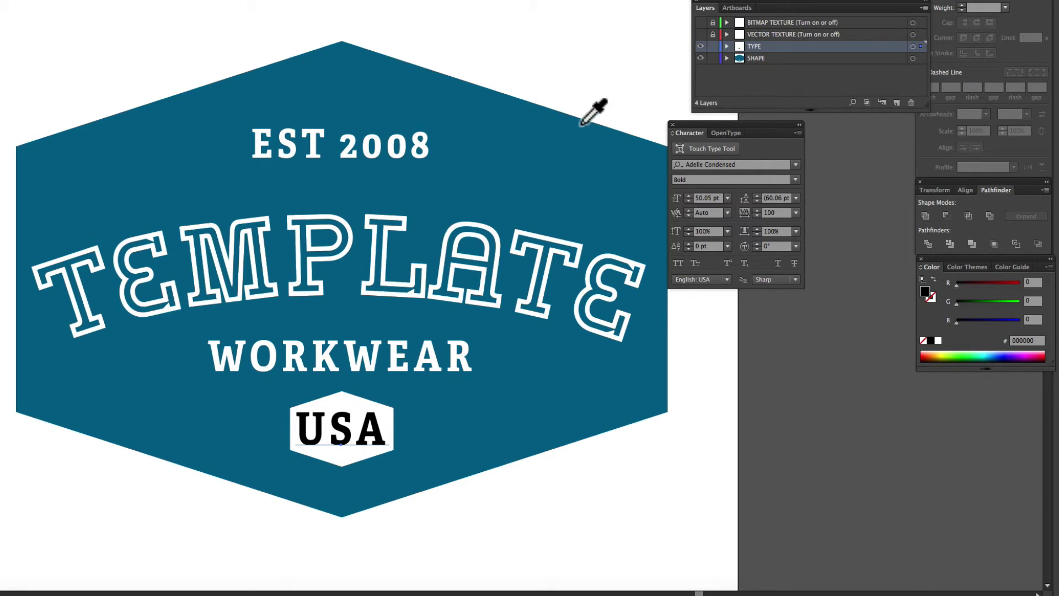
pyautogui.click(585, 132)
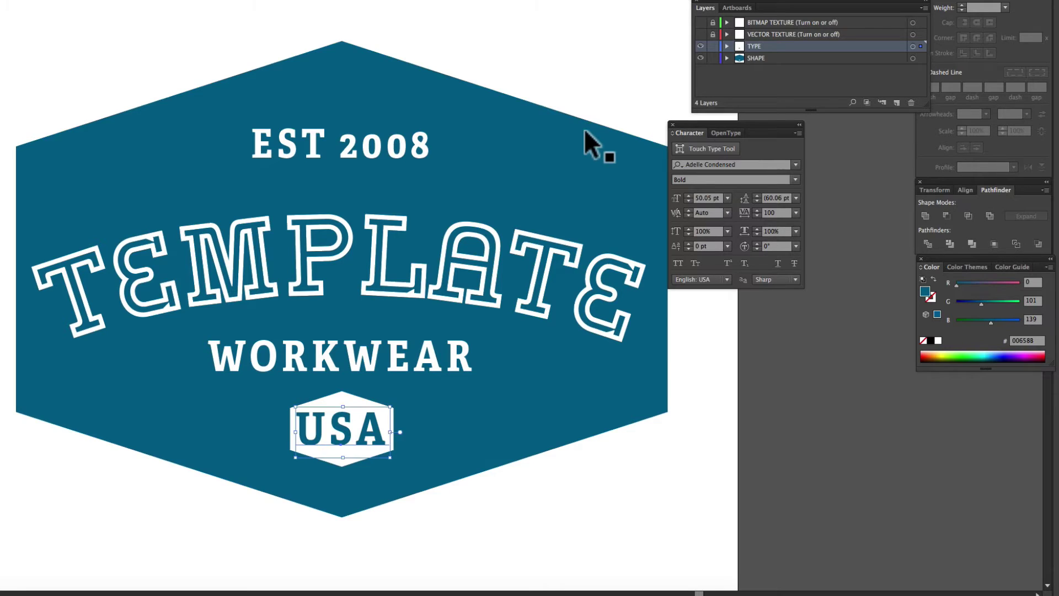
pyautogui.press('super+shift+a')
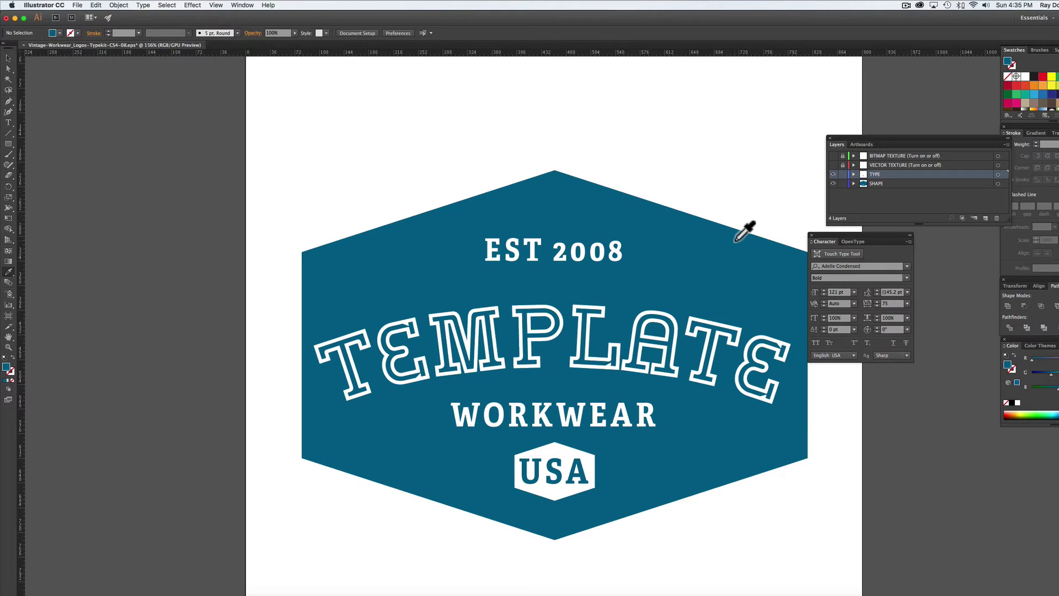
# Set up a Save for Web JPEG export of the logo at 1800 × 1800 px and check its preview.
pyautogui.click(76, 5)
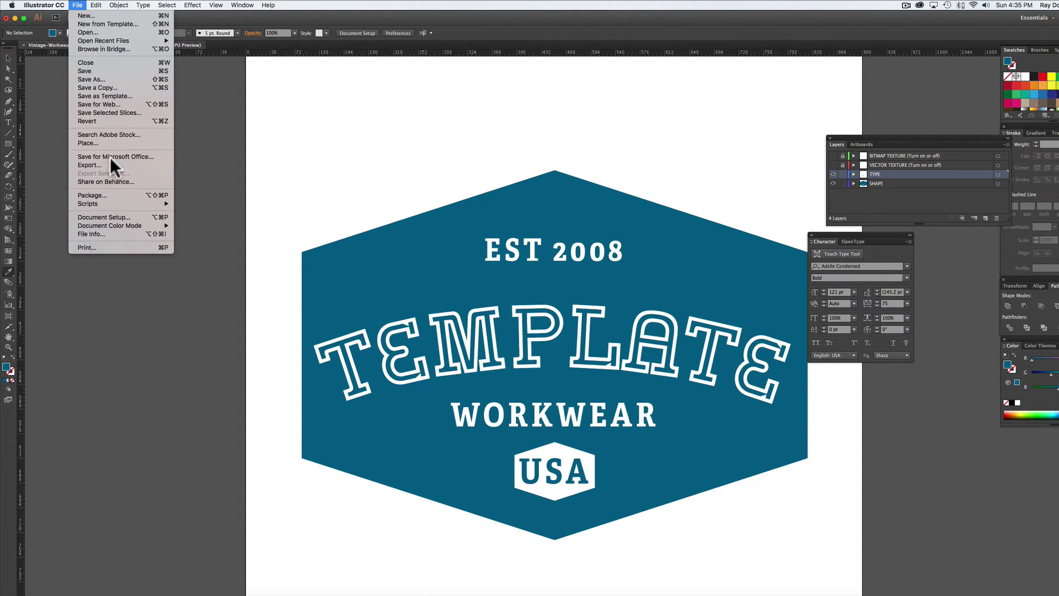
pyautogui.click(110, 102)
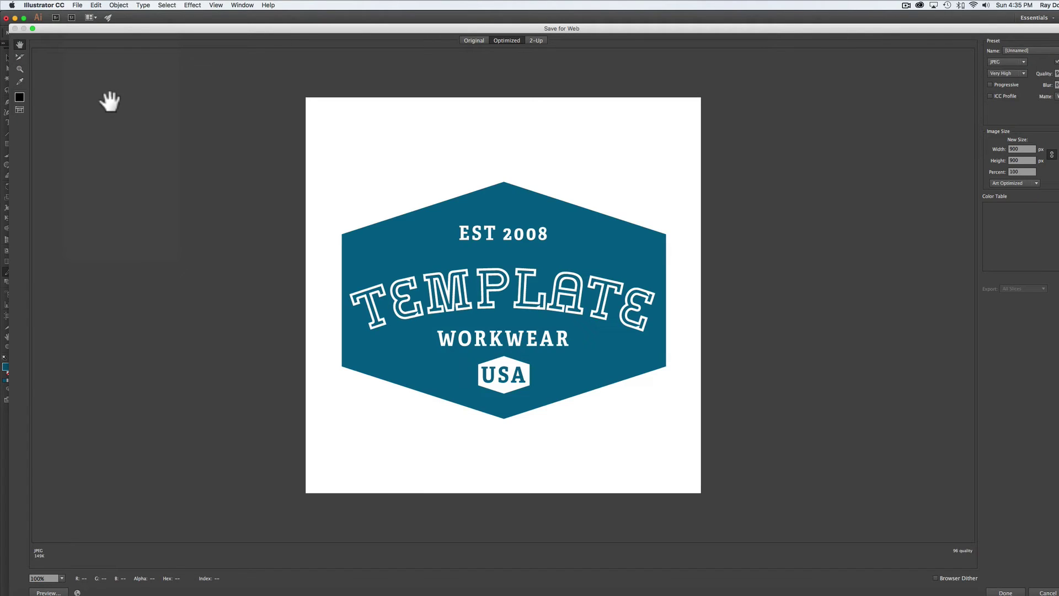
pyautogui.click(1021, 172)
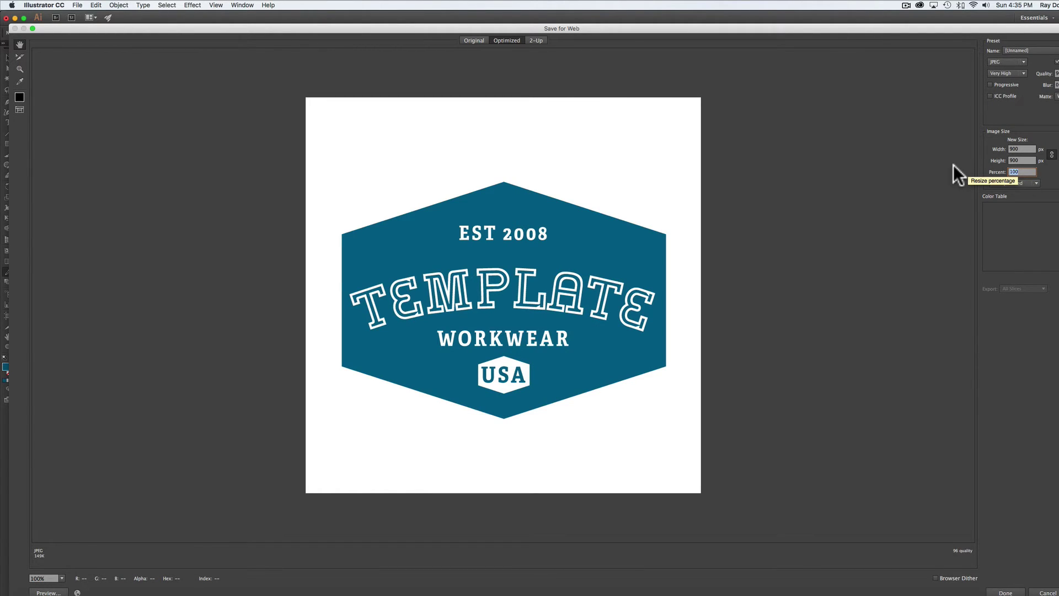
pyautogui.click(1022, 159)
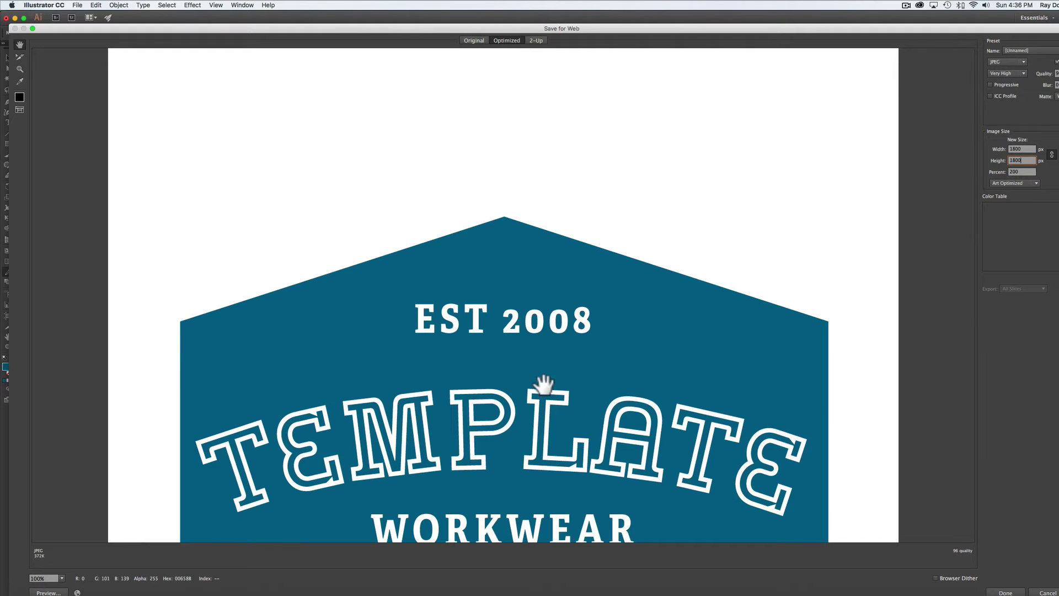
pyautogui.moveTo(544, 370); pyautogui.dragTo(540, 201)
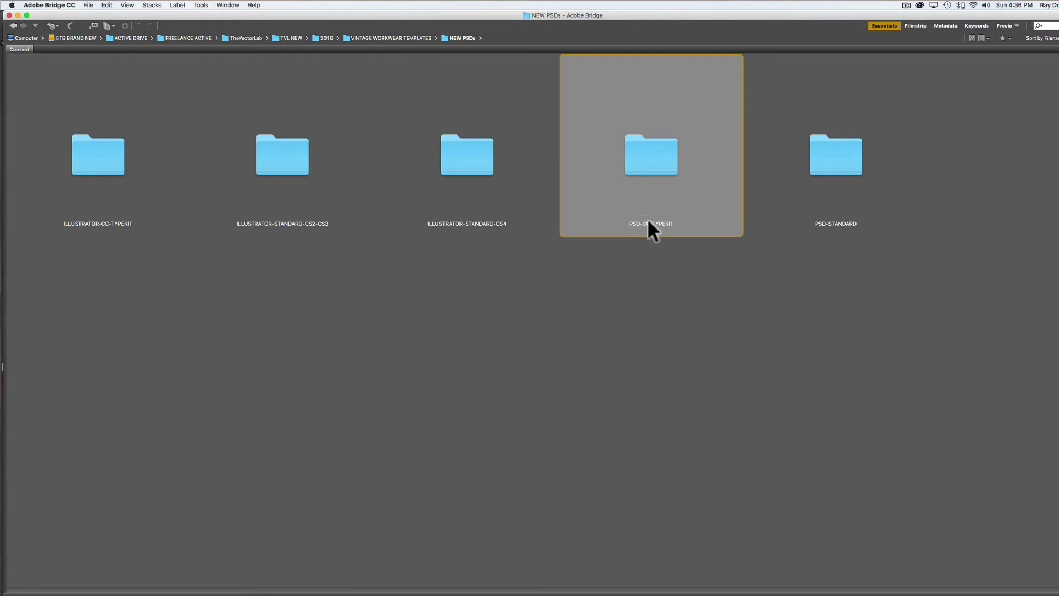
# Open Vintage-Workwear_Logos-Typekit-02.psd from the PSD-CC-TYPEKIT folder and resolve its missing Bourbon Regular font through Typekit.
pyautogui.doubleClick(655, 162)
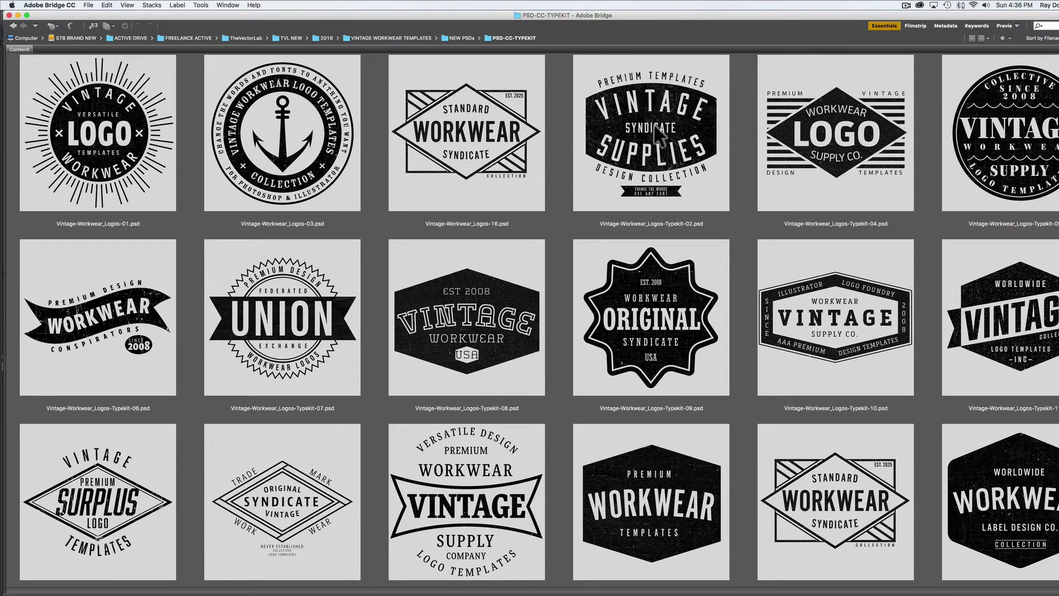
pyautogui.doubleClick(655, 127)
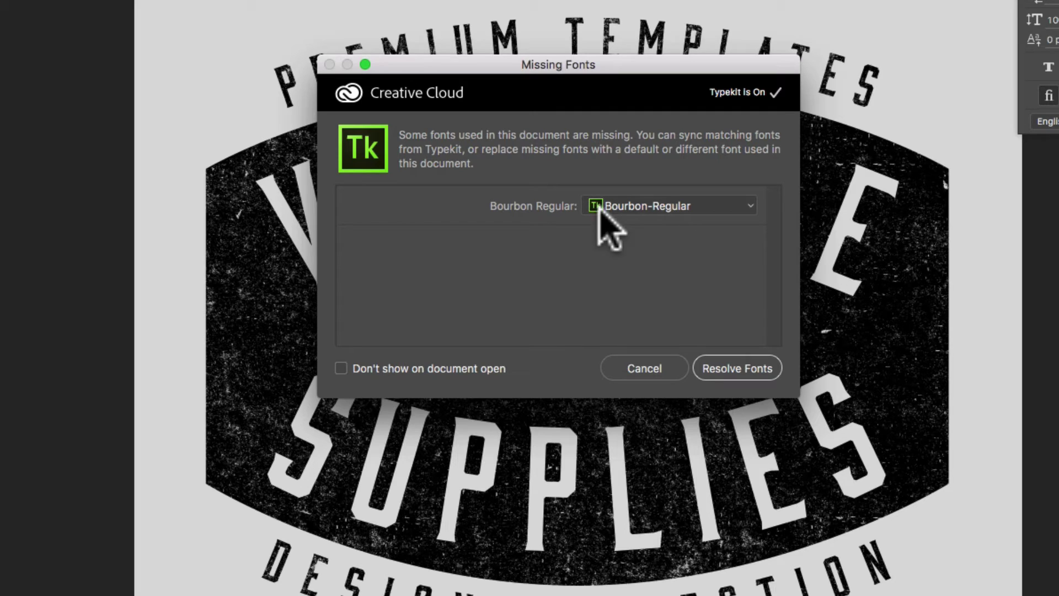
pyautogui.click(736, 369)
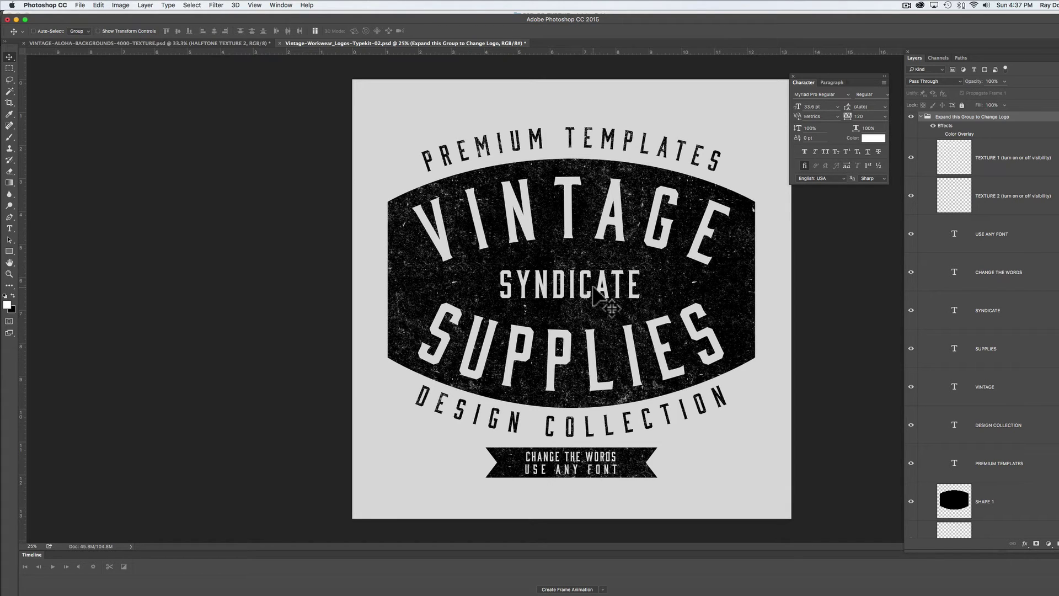
# Inspect the "Expand this Group to Change Logo" group by collapsing it, toggling its visibility off and on, and expanding it again.
pyautogui.click(943, 322)
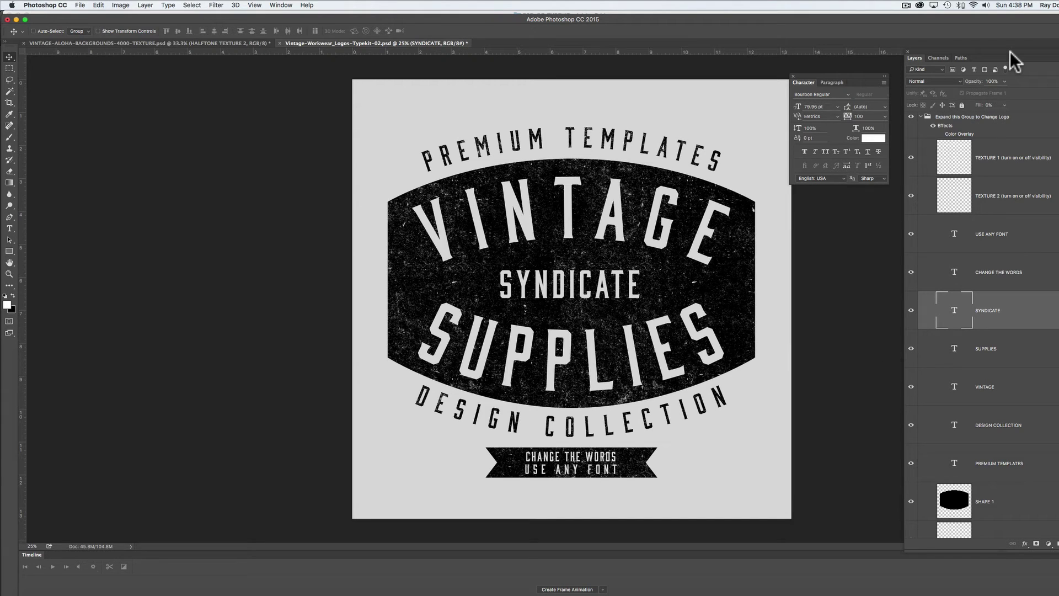
pyautogui.moveTo(1010, 52); pyautogui.dragTo(889, 50)
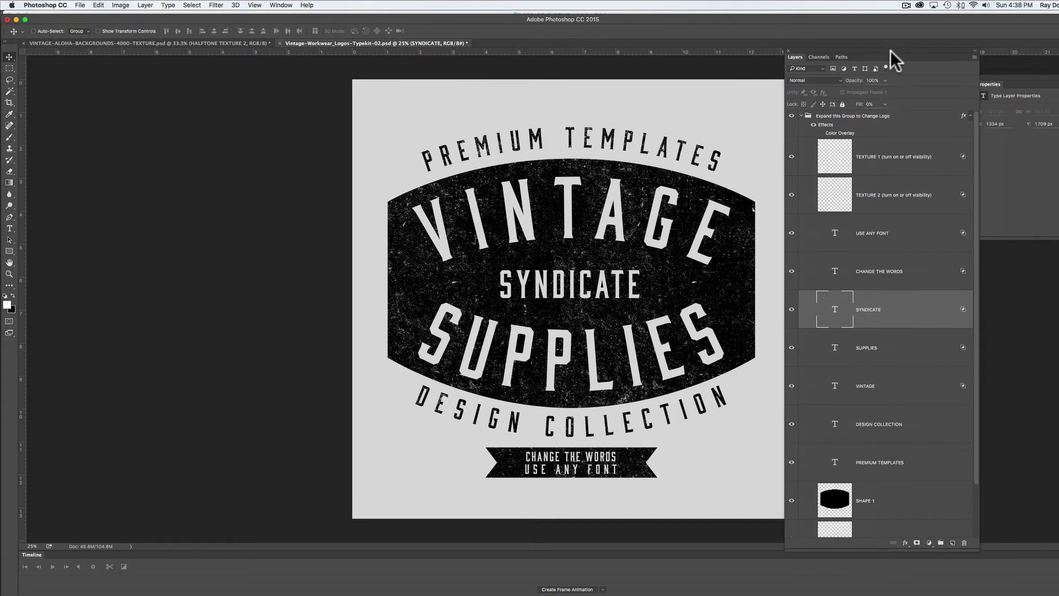
pyautogui.click(801, 115)
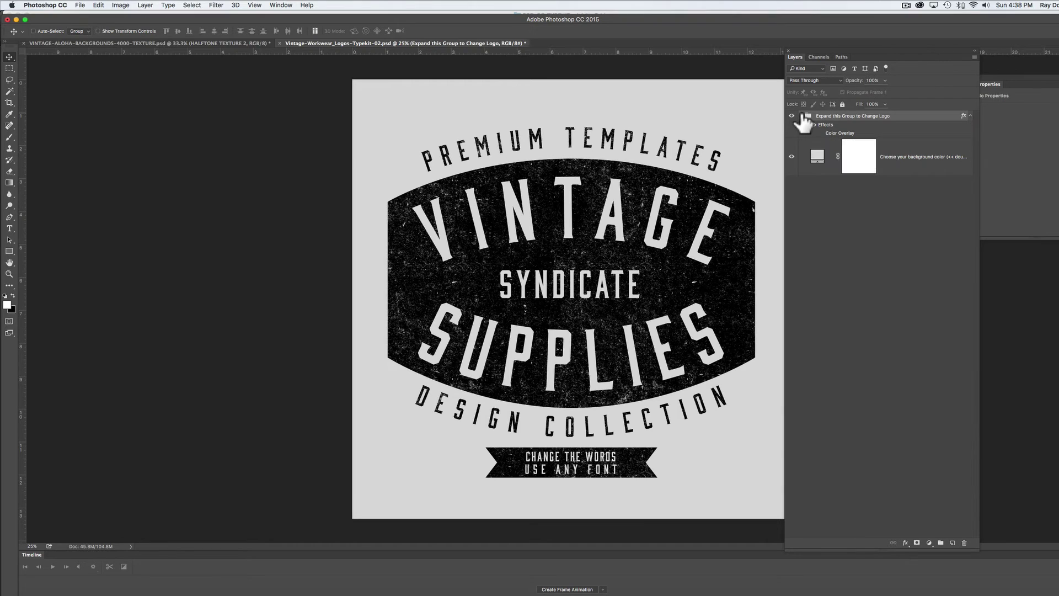
pyautogui.click(792, 116)
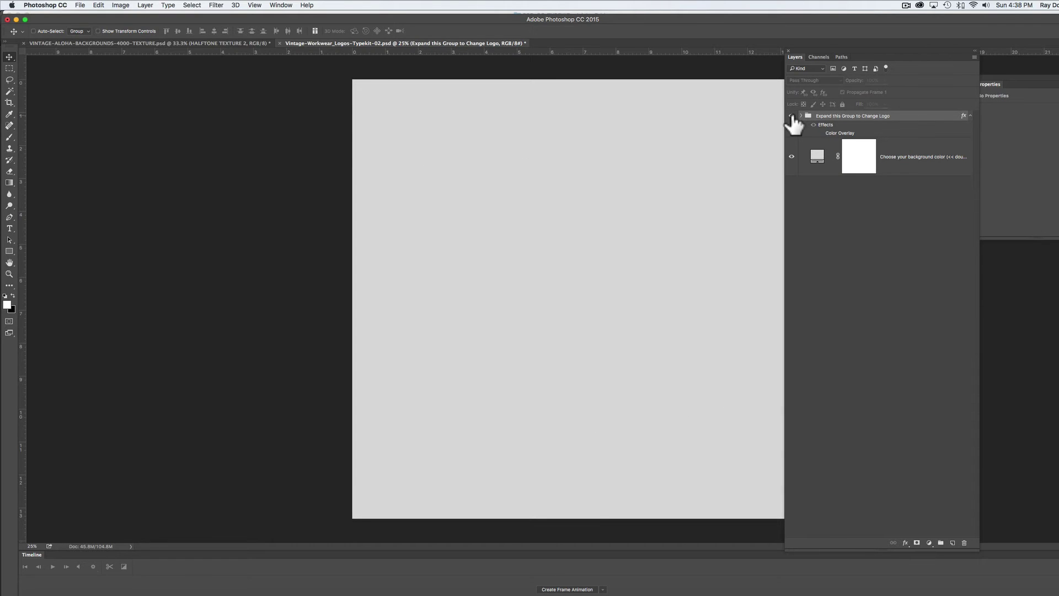
pyautogui.click(792, 116)
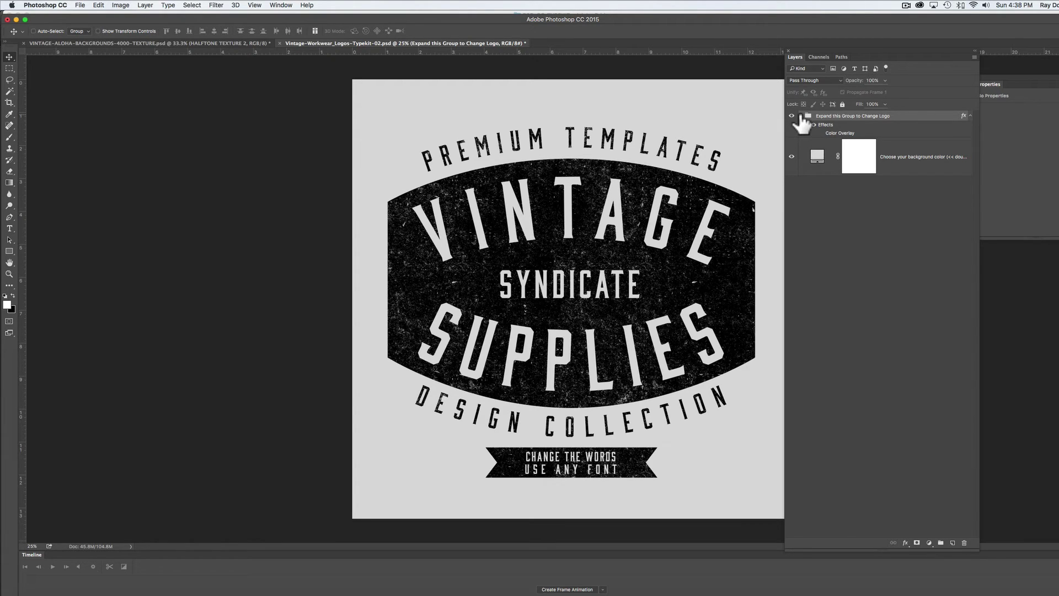
pyautogui.click(802, 115)
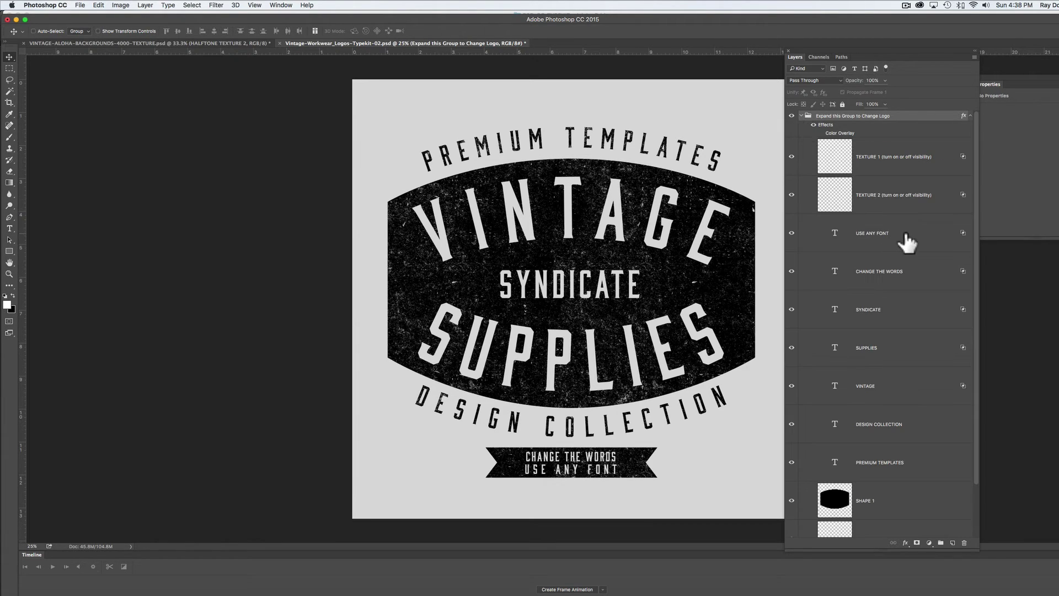
# Hide both texture layers, and toggle the CHANGE THE WORDS, SUPPLIES and SHAPE 1 layers off and back on.
pyautogui.click(792, 158)
pyautogui.click(793, 195)
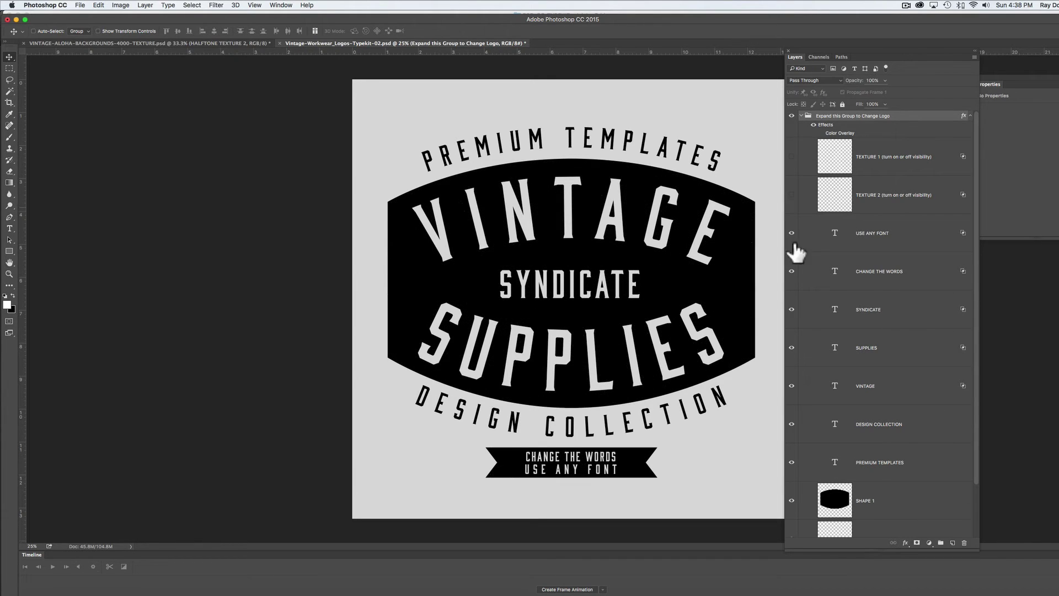
pyautogui.click(793, 270)
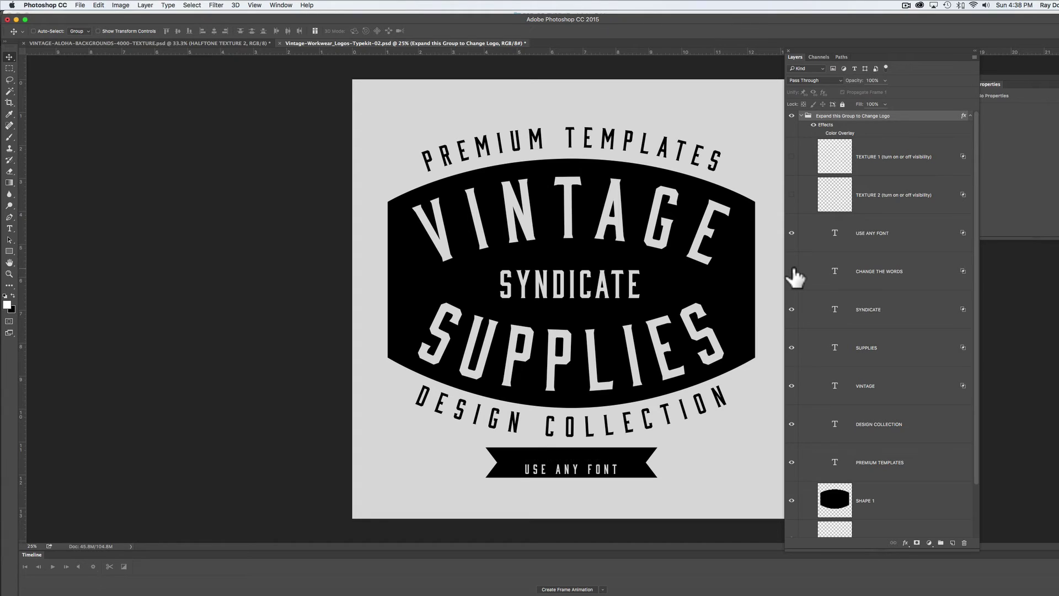
pyautogui.click(793, 270)
pyautogui.click(792, 347)
pyautogui.click(792, 347)
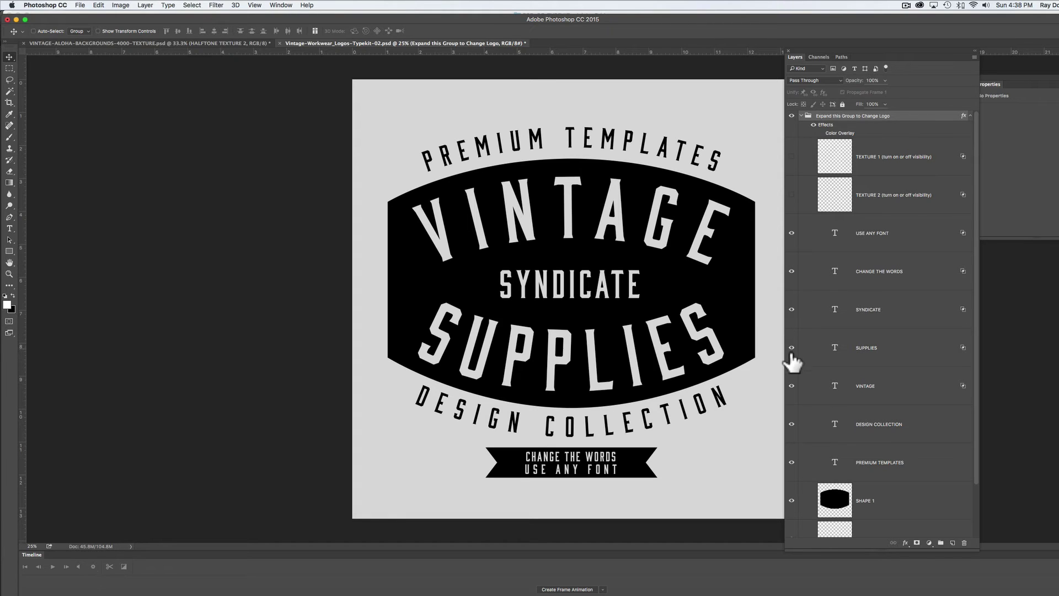
pyautogui.click(792, 500)
pyautogui.click(792, 500)
# Change the background colour fill layer to a medium blue.
pyautogui.scroll(-3, 836, 480)
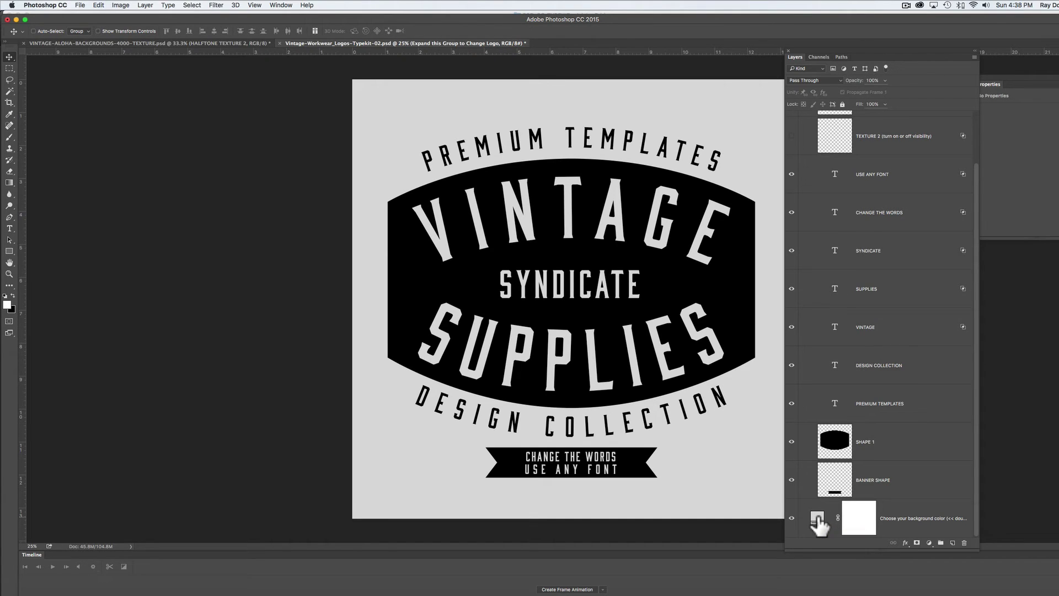
pyautogui.click(817, 521)
pyautogui.doubleClick(817, 521)
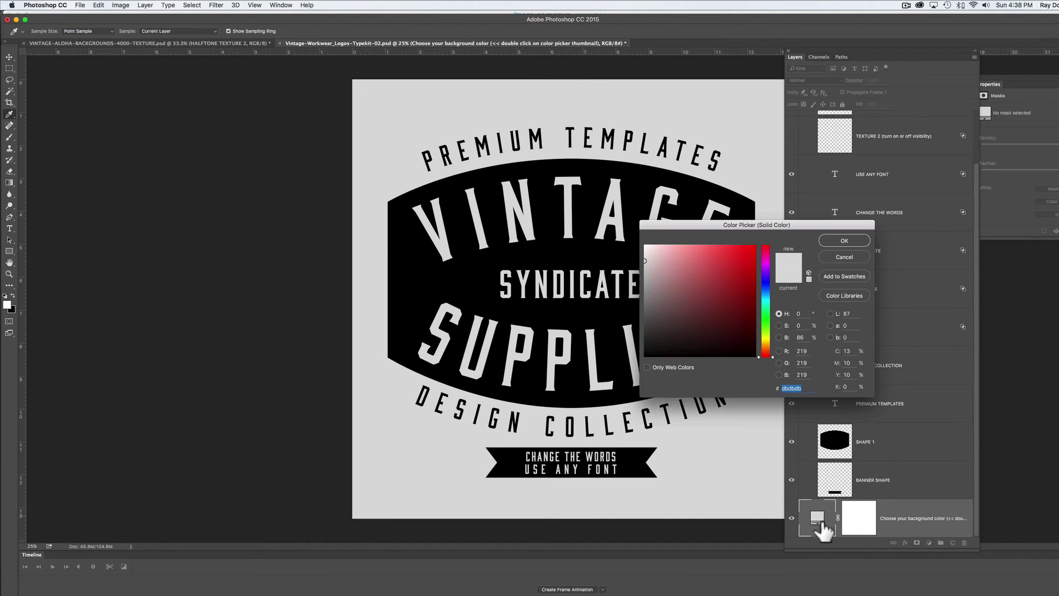
pyautogui.click(765, 292)
pyautogui.click(731, 275)
pyautogui.moveTo(732, 275); pyautogui.dragTo(727, 264)
pyautogui.click(858, 238)
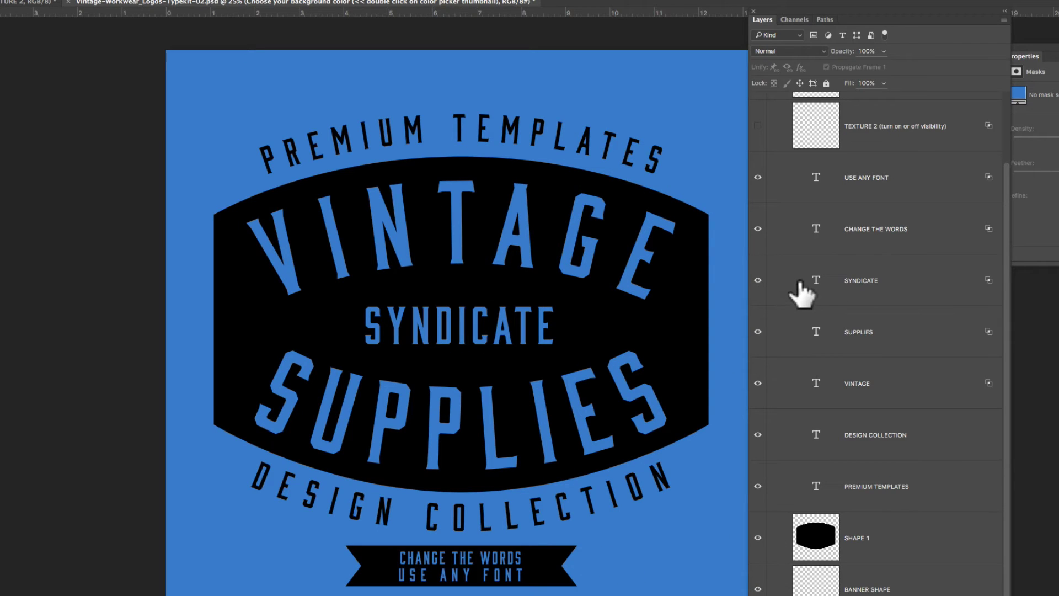
# Make the TEXTURE 2 and TEXTURE 1 layers visible again.
pyautogui.scroll(3, 794, 292)
pyautogui.click(757, 205)
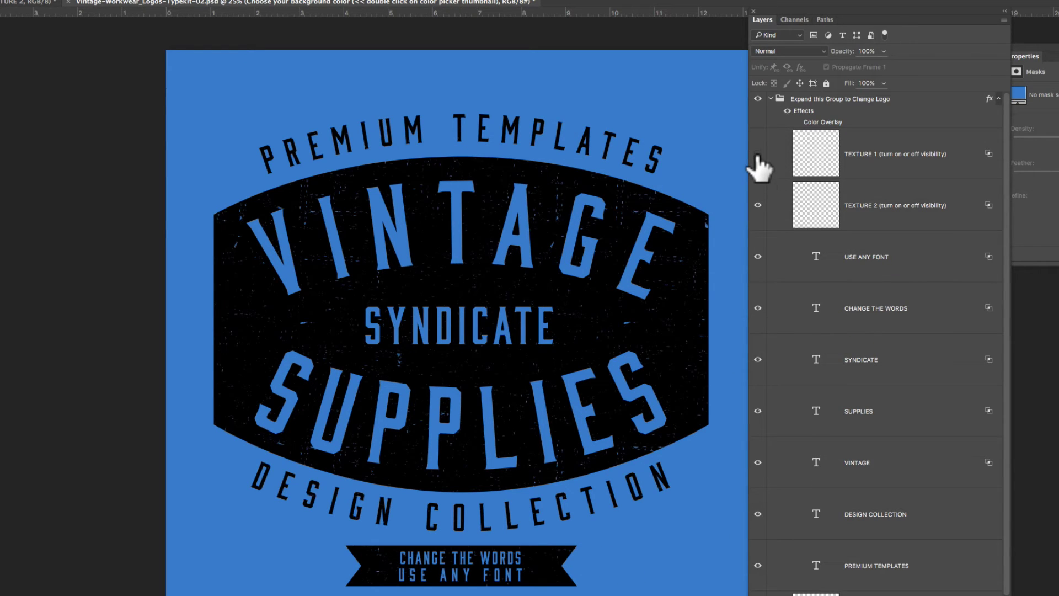
pyautogui.click(756, 166)
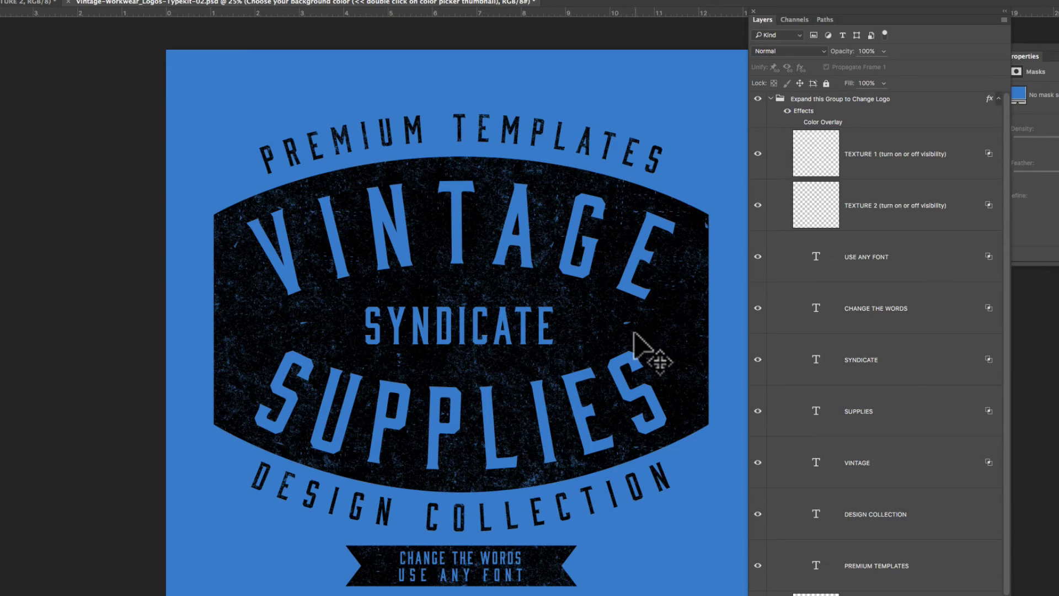
# Replace the "SYNDICATE" text in the middle of the badge with "LOGO".
pyautogui.click(897, 365)
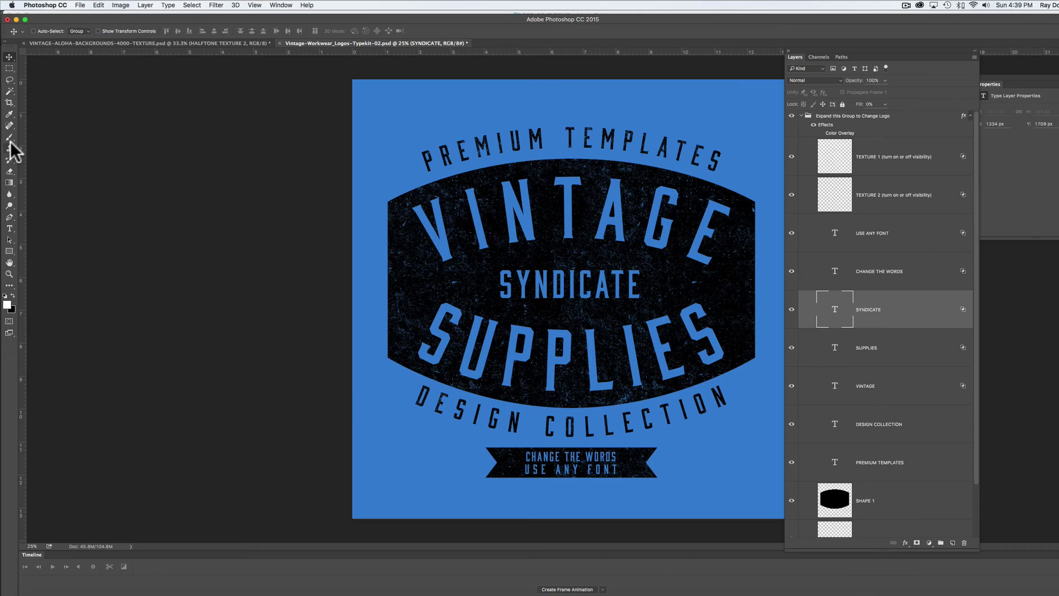
pyautogui.doubleClick(834, 312)
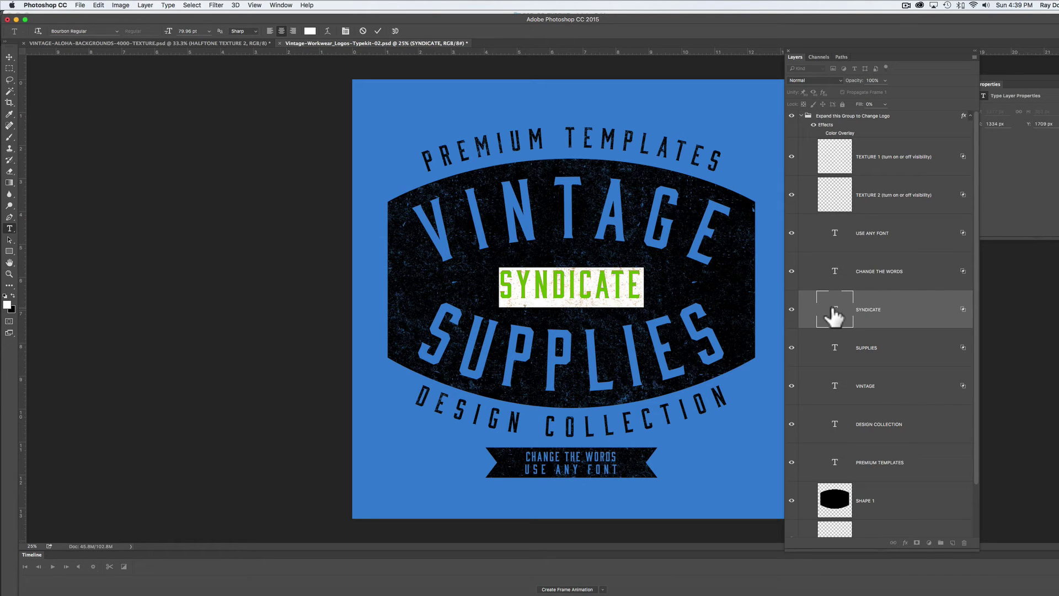
pyautogui.write('LOGO')
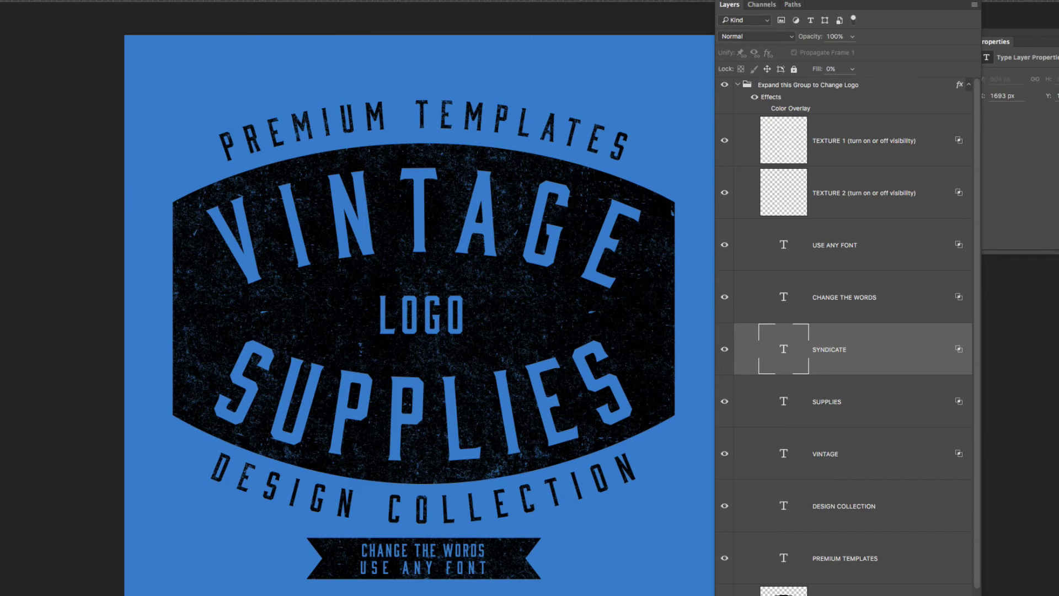
# Increase the "LOGO" text's font size to 93.96 pt, moving the Layers and Character panels clear of the artwork.
pyautogui.moveTo(378, 310); pyautogui.dragTo(493, 313)
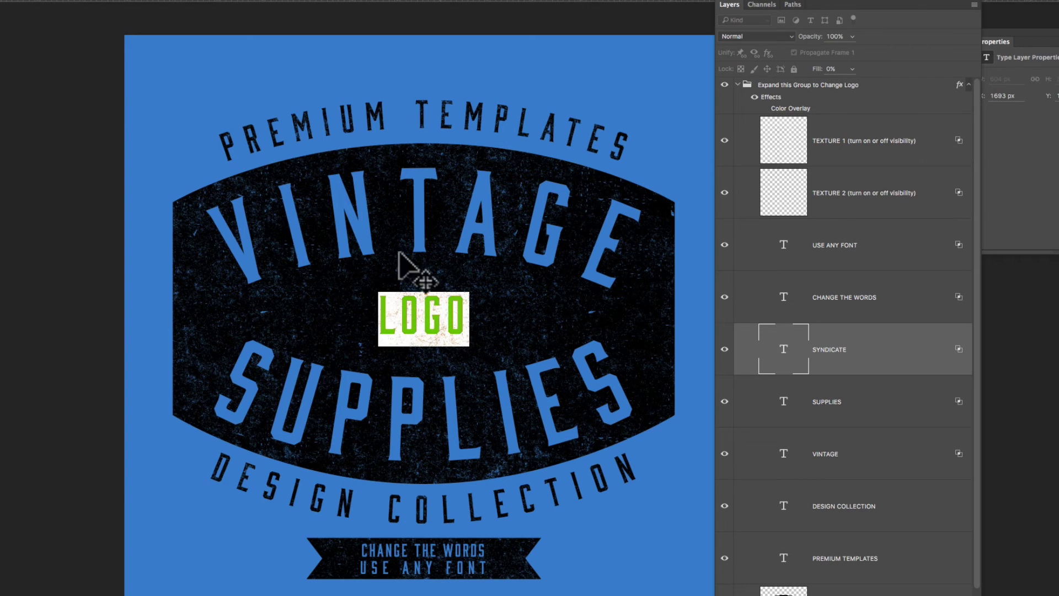
pyautogui.moveTo(902, 11); pyautogui.dragTo(1034, 7)
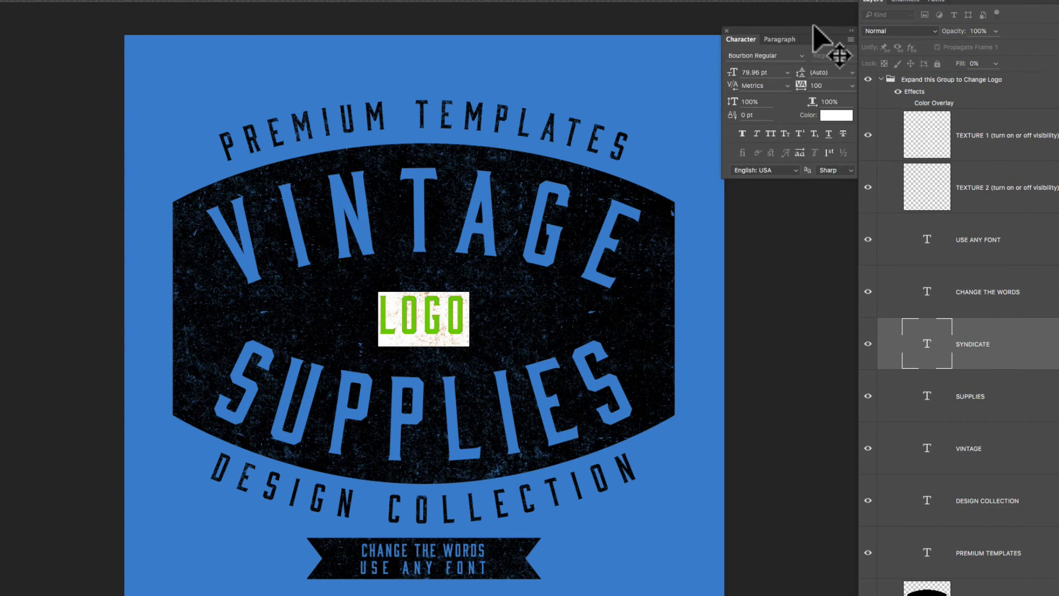
pyautogui.moveTo(808, 28); pyautogui.dragTo(775, 101)
pyautogui.moveTo(701, 145); pyautogui.dragTo(704, 140)
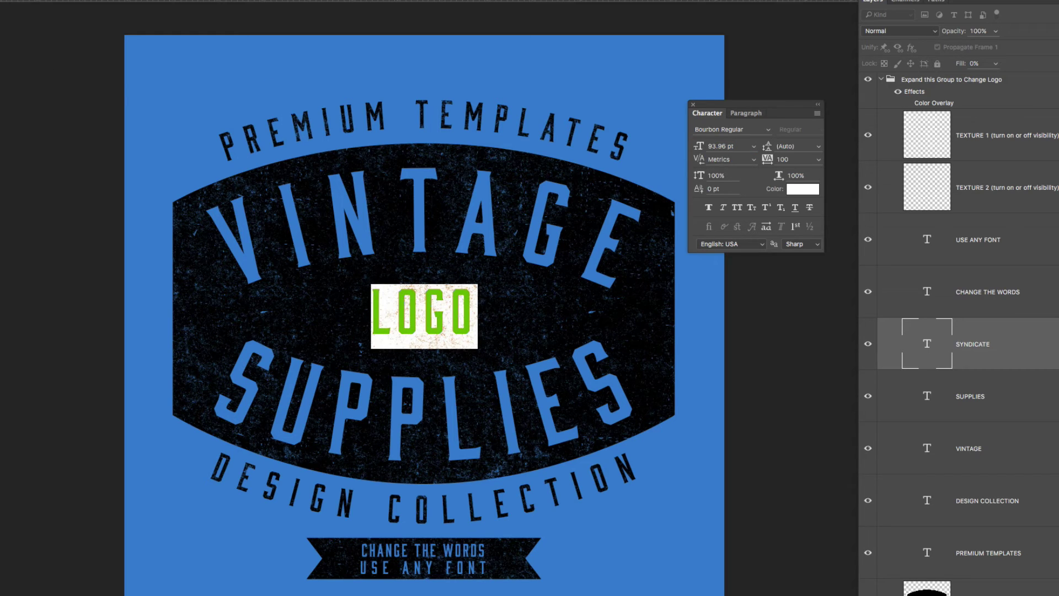
pyautogui.click(2, 11)
# Scale the "LOGO" text up proportionally around its centre with Free Transform to about 141 pt.
pyautogui.press('super+t')
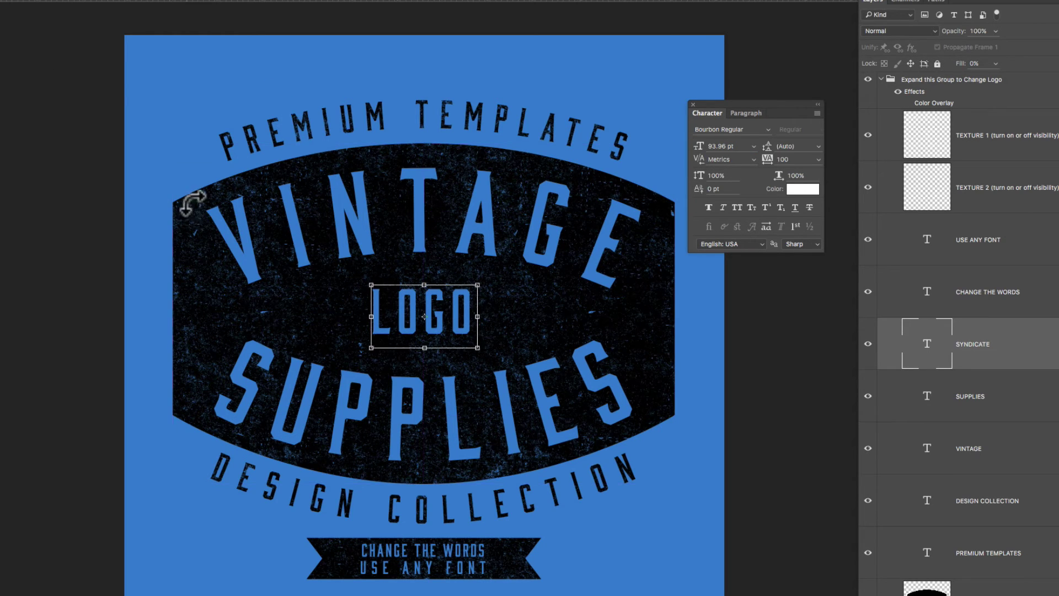
pyautogui.moveTo(477, 284); pyautogui.dragTo(503, 264)
pyautogui.press('Return')
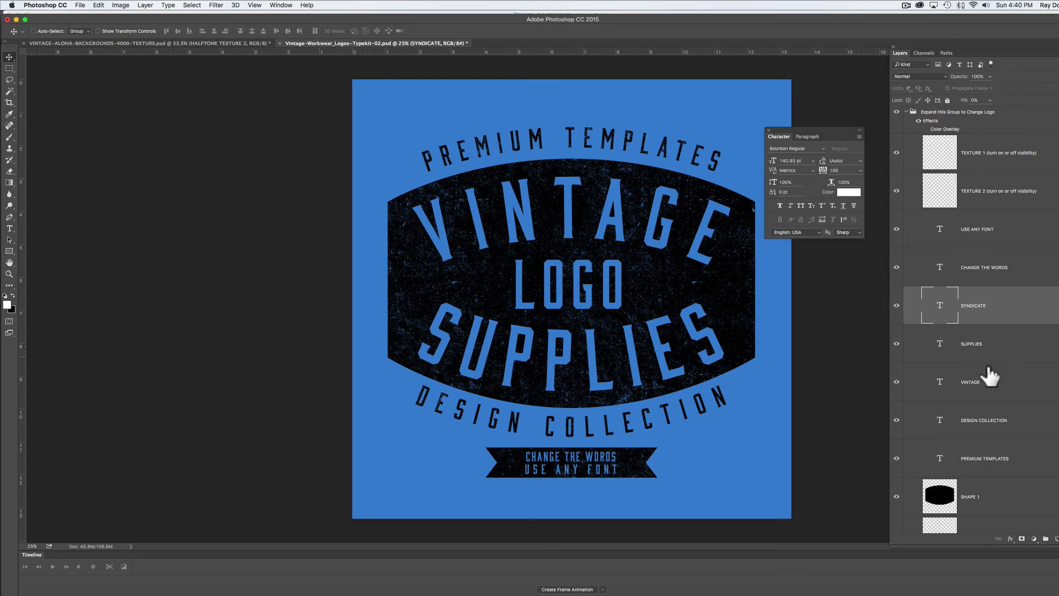
# Replace the curved "SUPPLIES" text with "TEMPLATES" and set its tracking to 120 so it fits inside the badge.
pyautogui.click(988, 345)
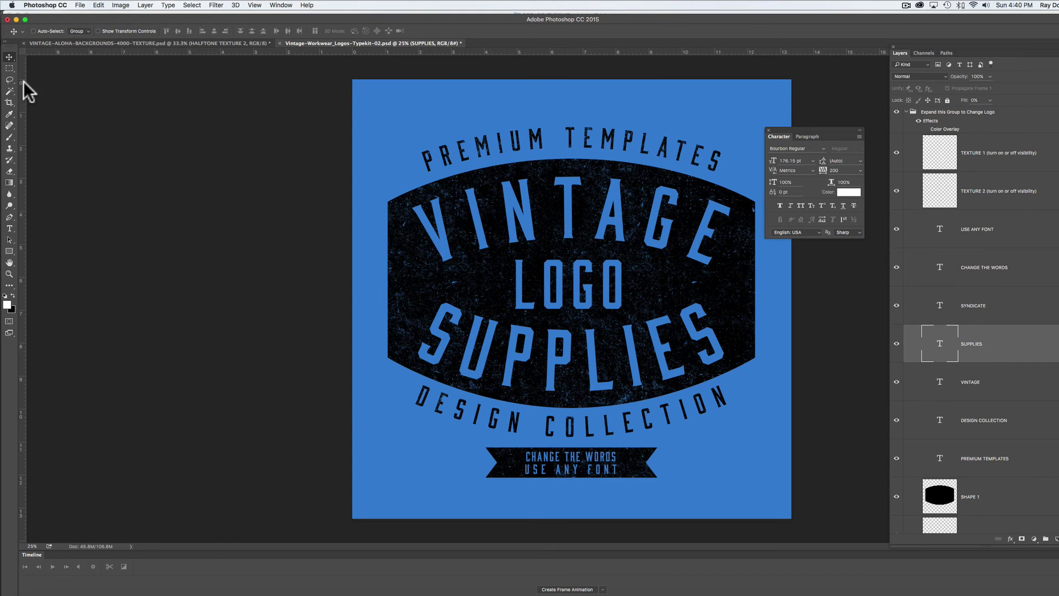
pyautogui.click(9, 228)
pyautogui.moveTo(433, 312); pyautogui.dragTo(862, 337)
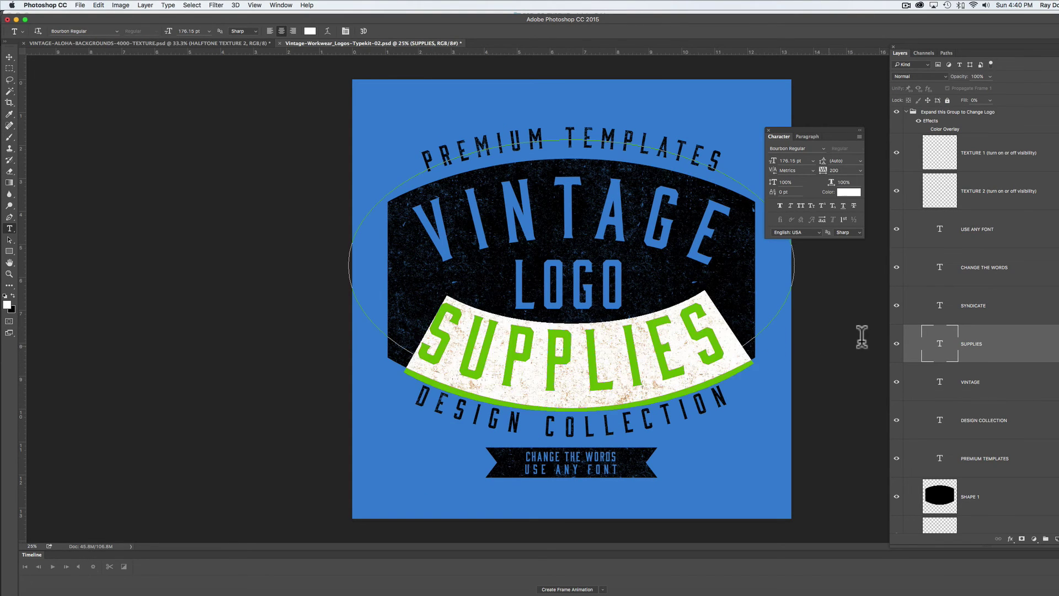
pyautogui.write('TEMPLATES')
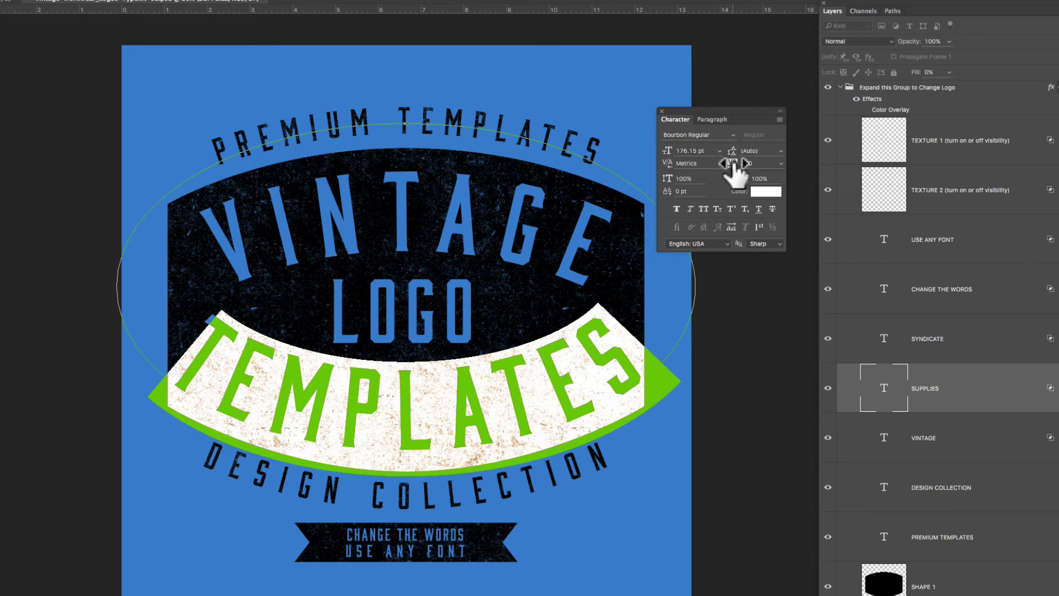
pyautogui.moveTo(733, 163); pyautogui.dragTo(730, 161)
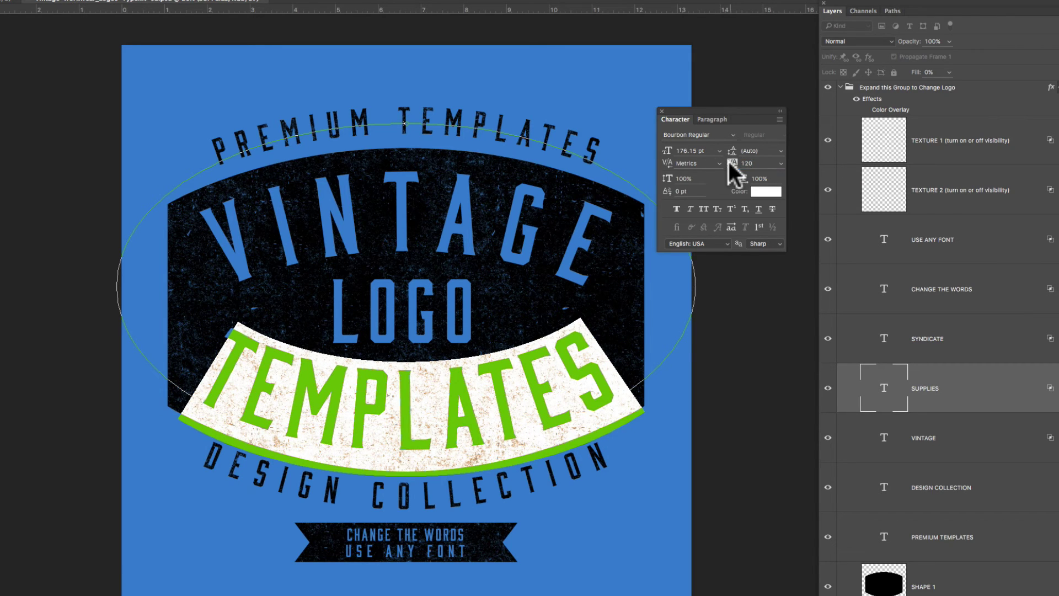
pyautogui.hotkey('ctrl', 'Return')
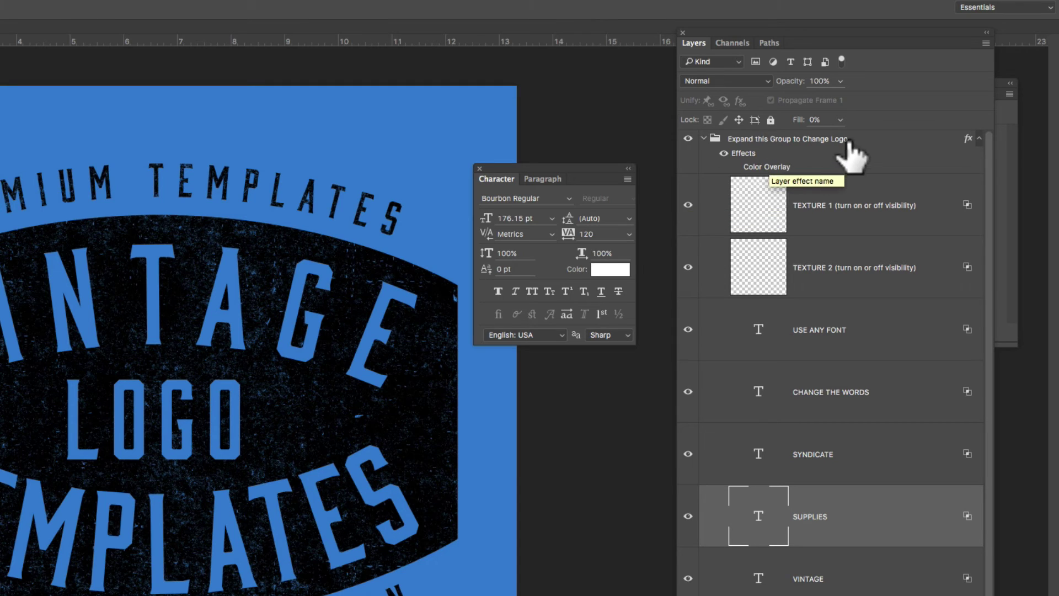
# Collapse the "Expand this Group to Change Logo" group and set its Color Overlay to white.
pyautogui.click(702, 143)
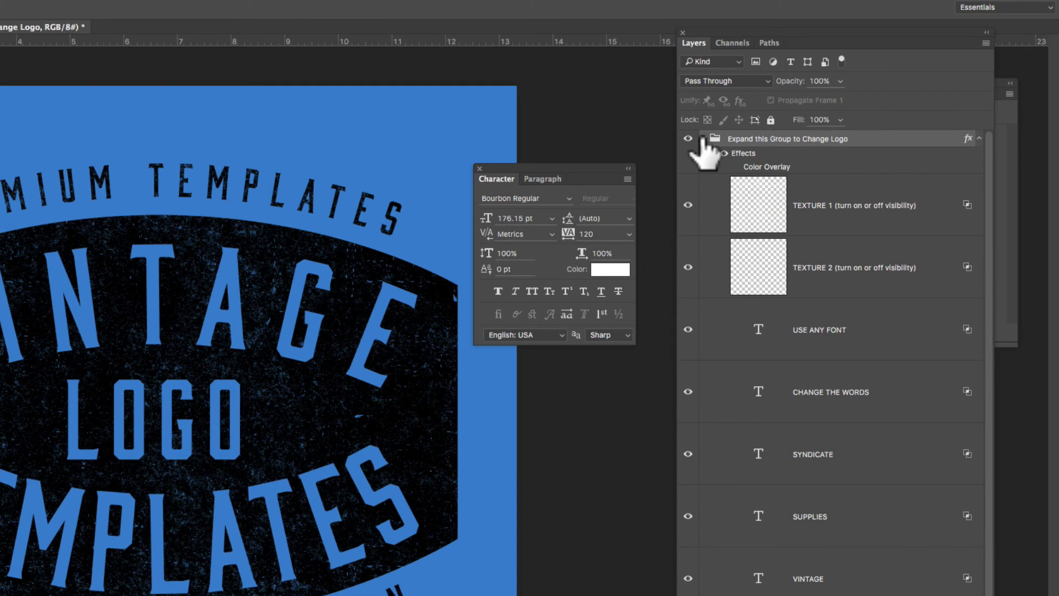
pyautogui.click(703, 138)
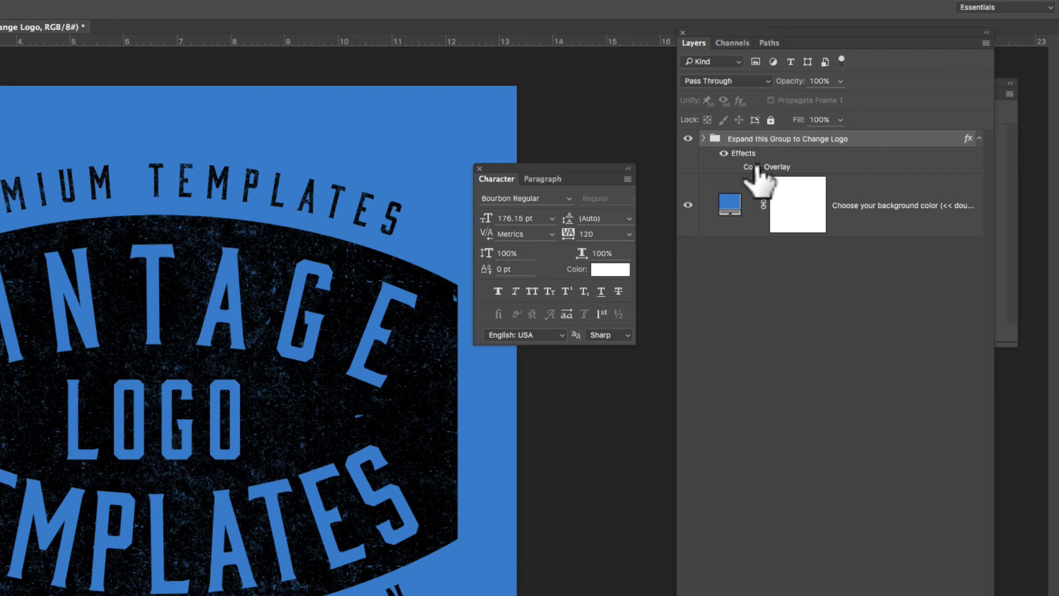
pyautogui.doubleClick(810, 175)
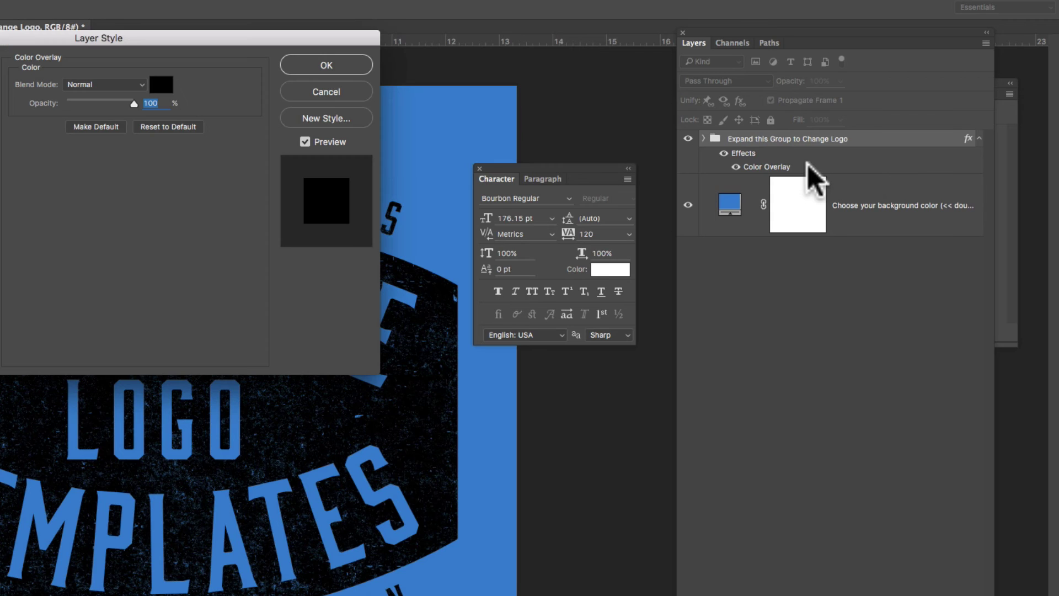
pyautogui.click(161, 84)
pyautogui.moveTo(295, 407); pyautogui.dragTo(256, 335)
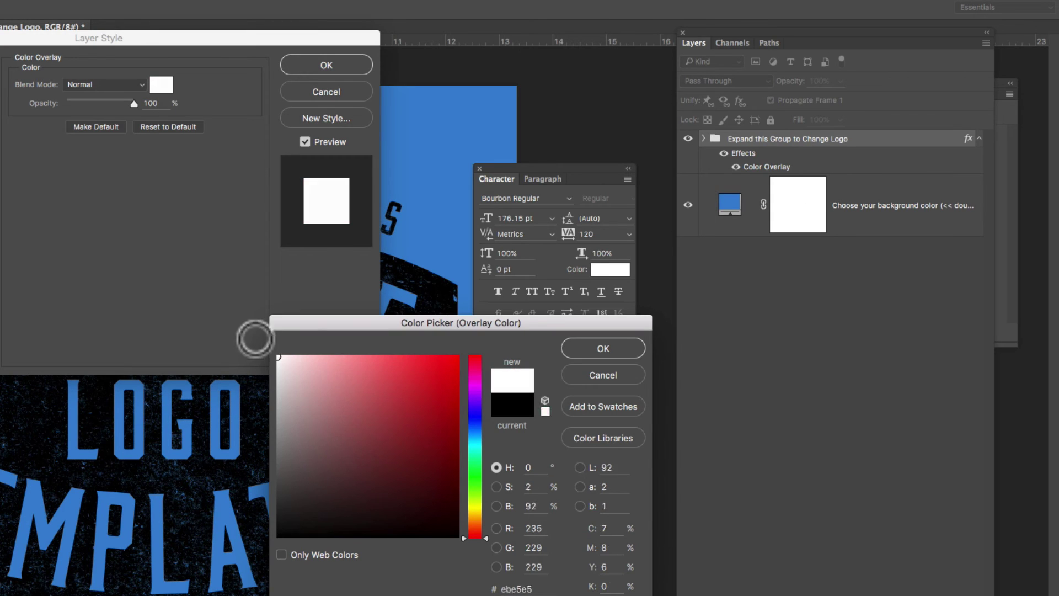
pyautogui.click(596, 347)
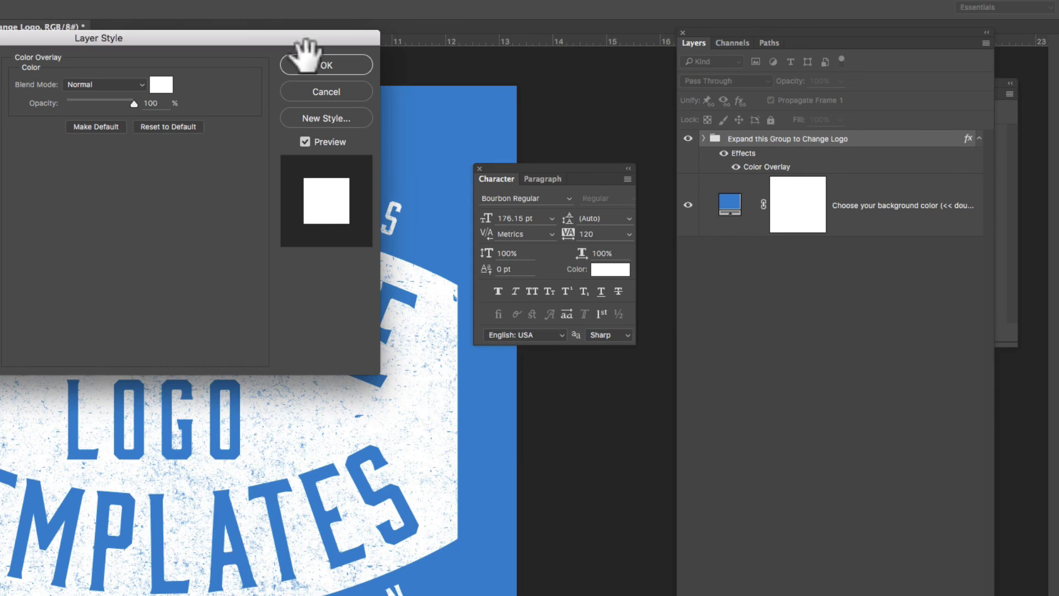
pyautogui.click(322, 65)
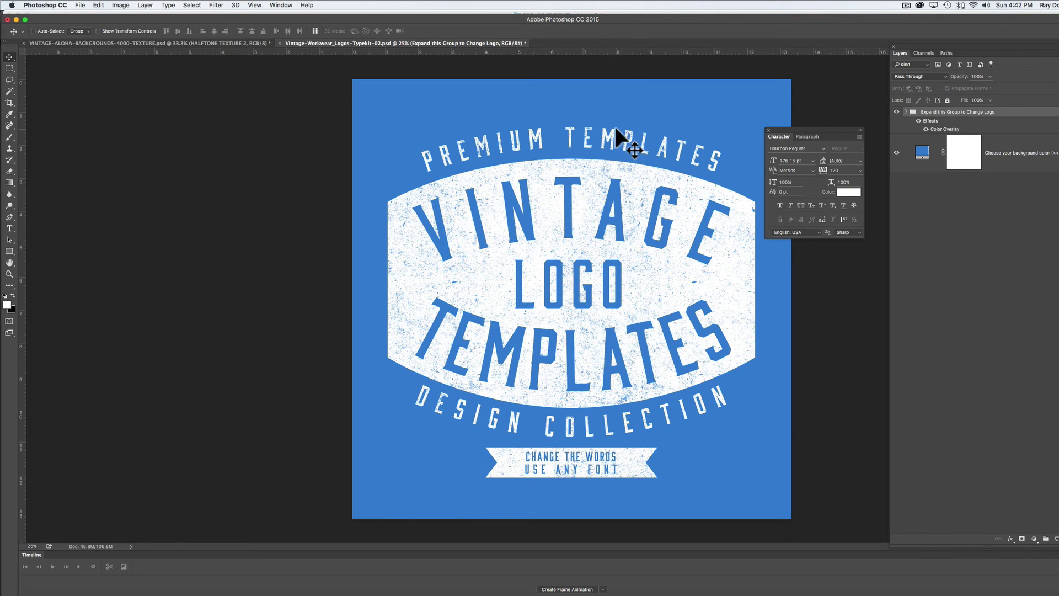
# Undock the logo template into its own floating window and bring the Vintage Aloha Backgrounds document to the front.
pyautogui.moveTo(406, 43); pyautogui.dragTo(27, 152)
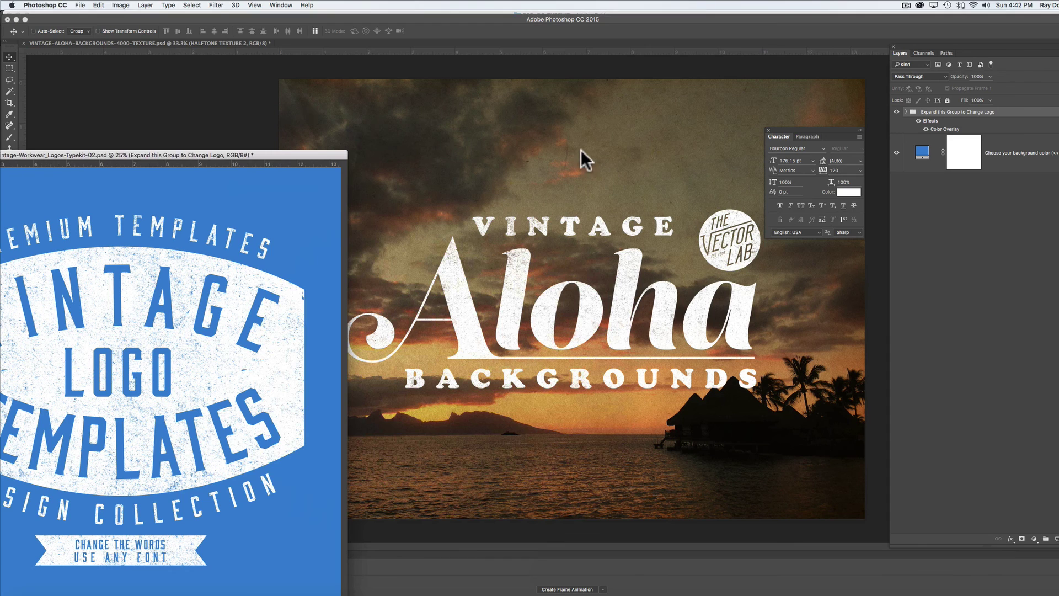
pyautogui.click(505, 21)
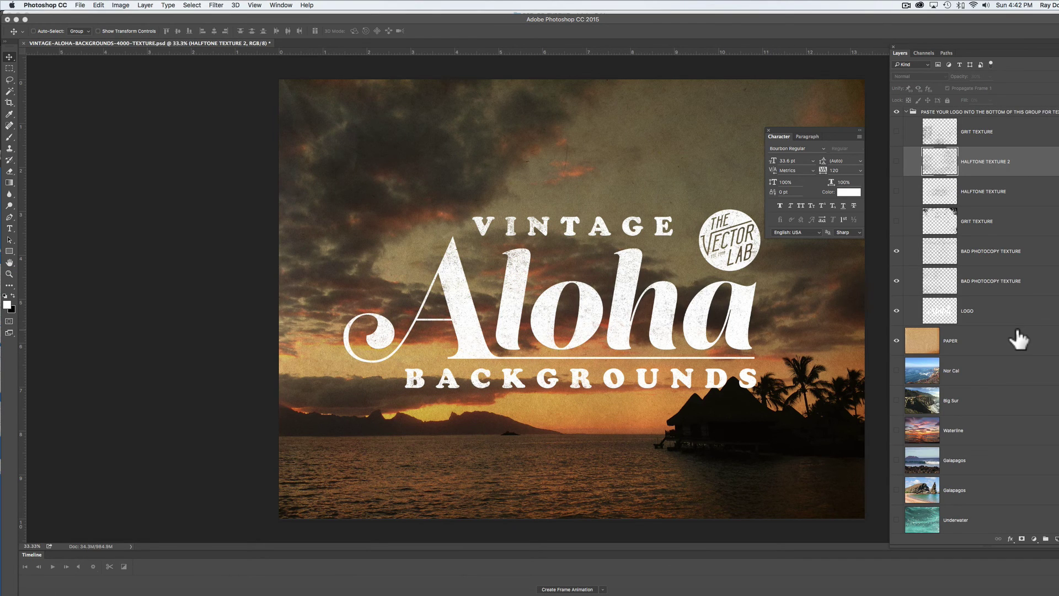
# Preview the Tahiti, California Palms, Maui Palms and North Shore Palms backgrounds, hiding them again to return to Tahiti Sunset.
pyautogui.scroll(-10, 1018, 342)
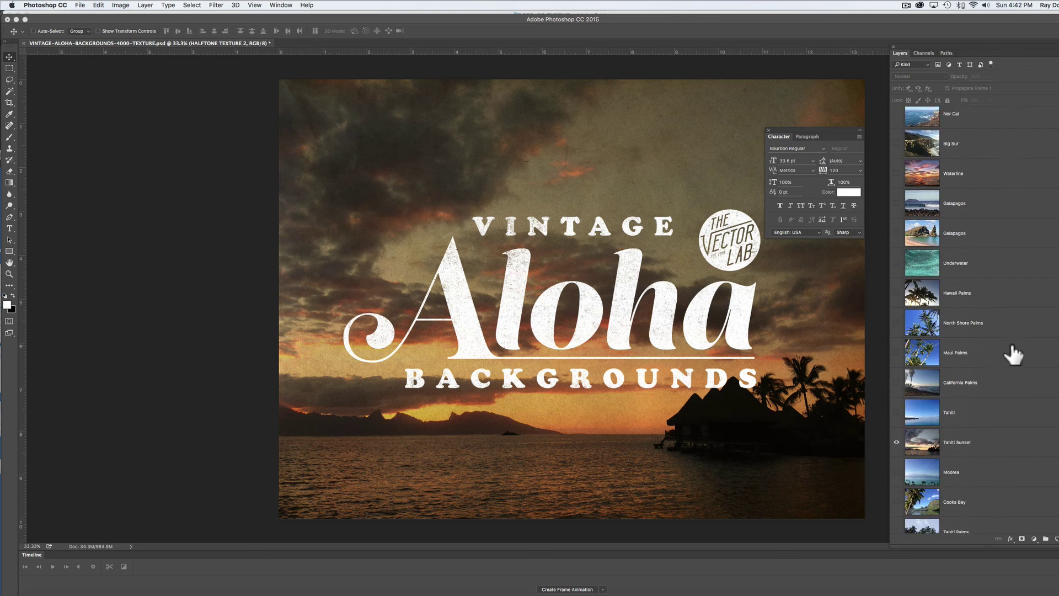
pyautogui.click(896, 377)
pyautogui.click(896, 348)
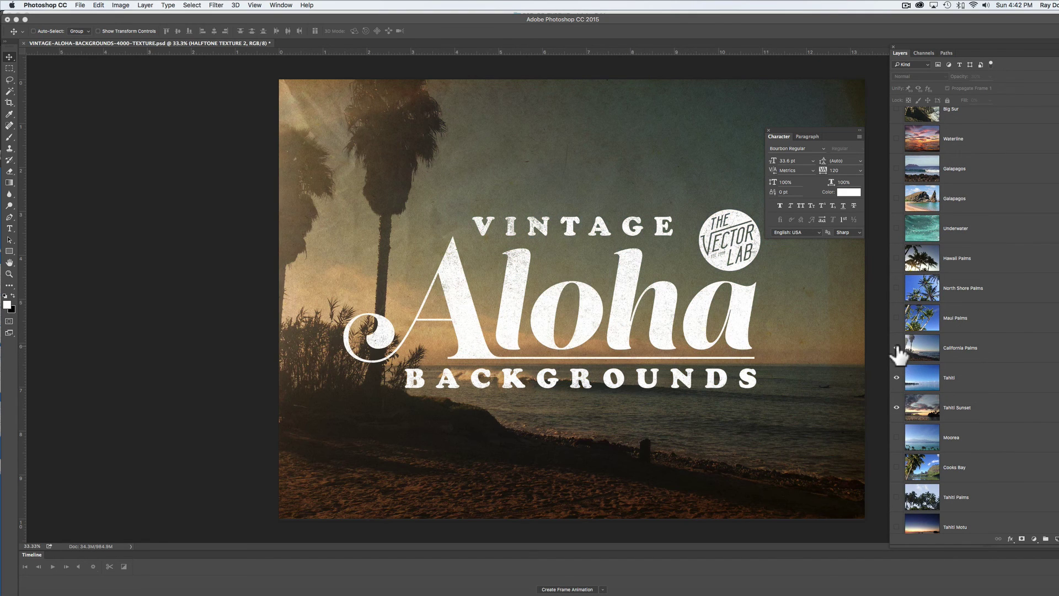
pyautogui.click(896, 318)
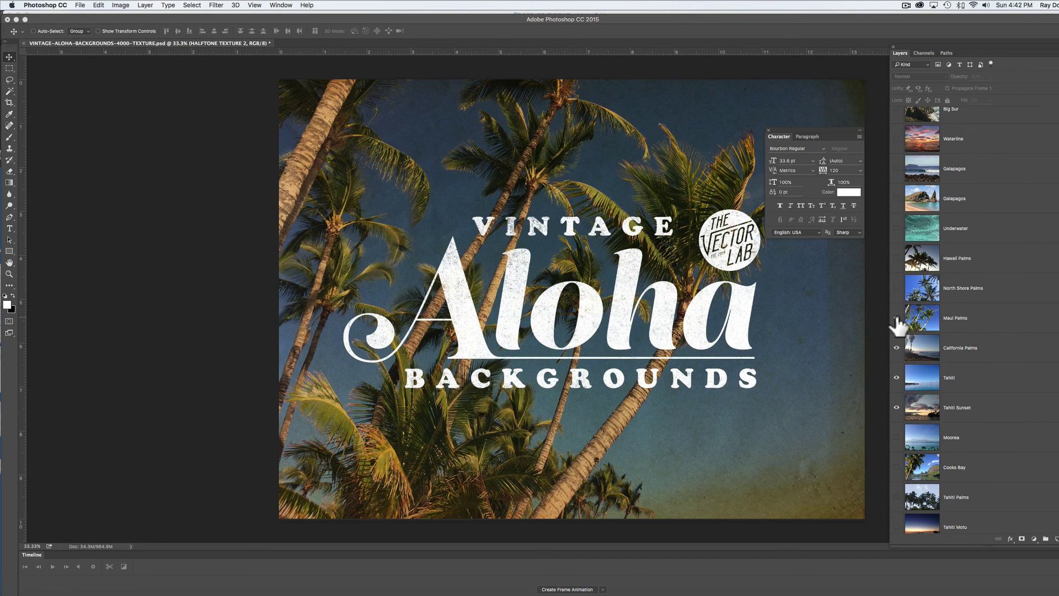
pyautogui.click(896, 288)
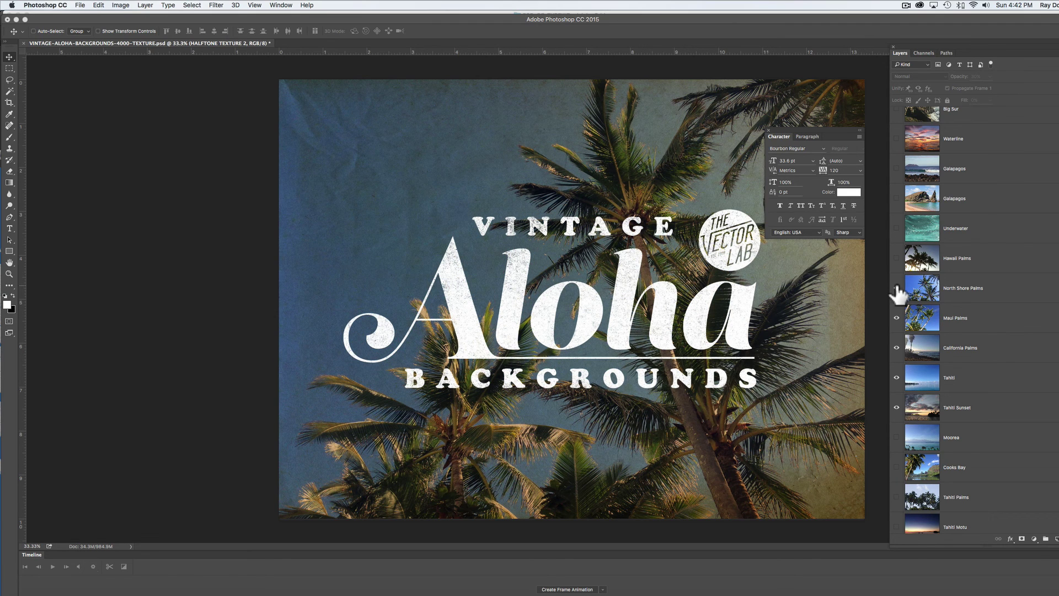
pyautogui.click(896, 288)
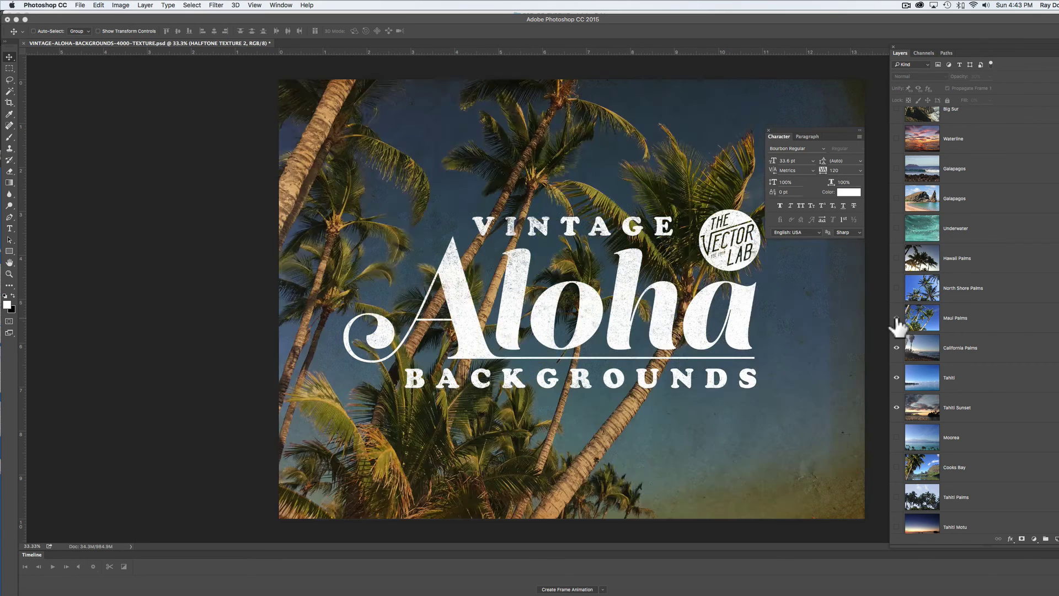
pyautogui.click(896, 319)
pyautogui.click(896, 347)
pyautogui.click(896, 377)
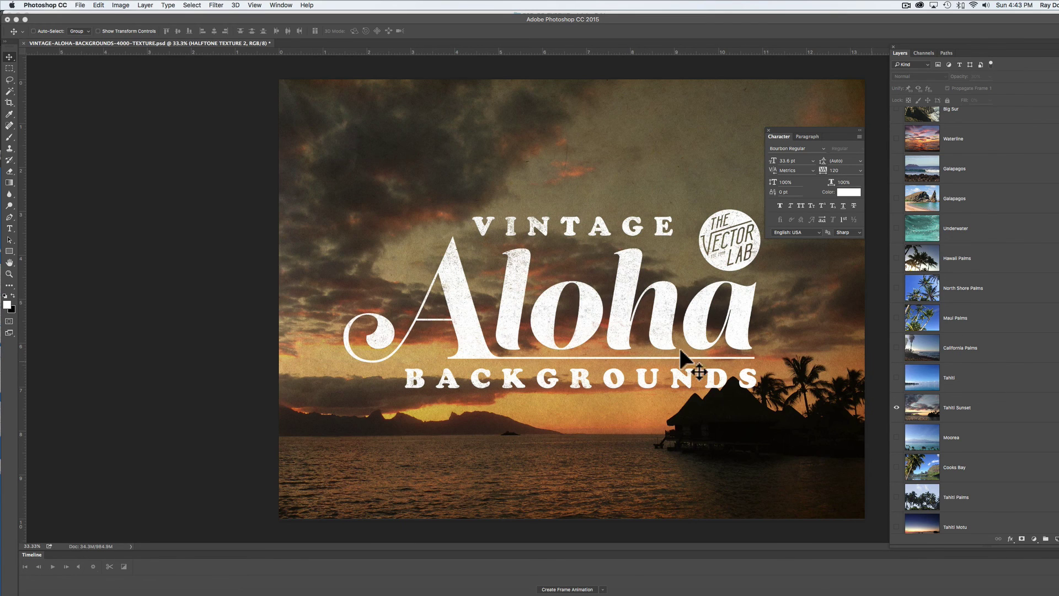
# Hide the Aloha document's LOGO layer and copy the template's logo group into its texture group, above HALFTONE TEXTURE 2.
pyautogui.scroll(10, 929, 295)
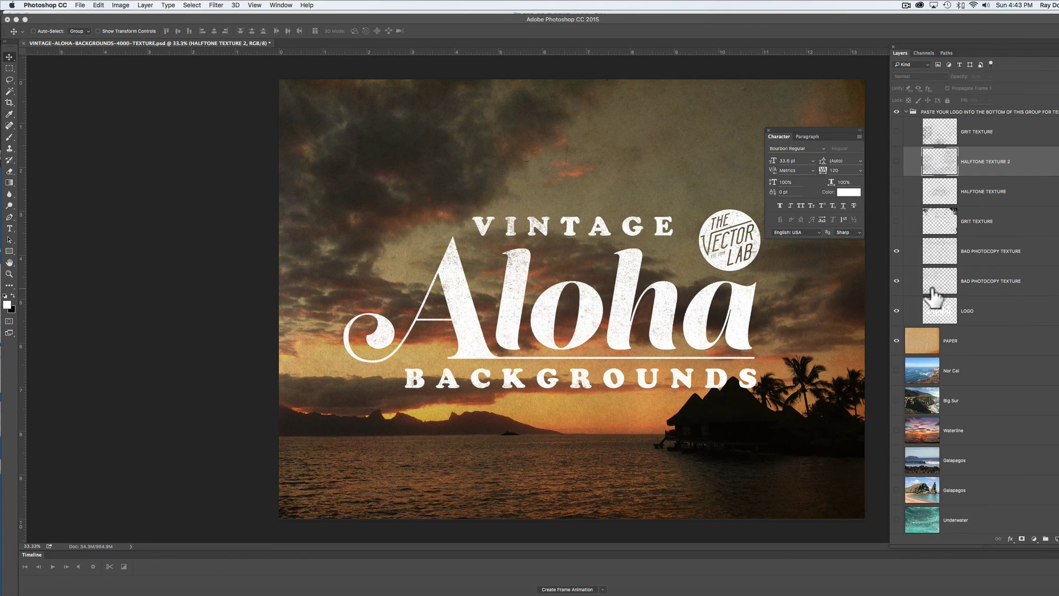
pyautogui.click(896, 310)
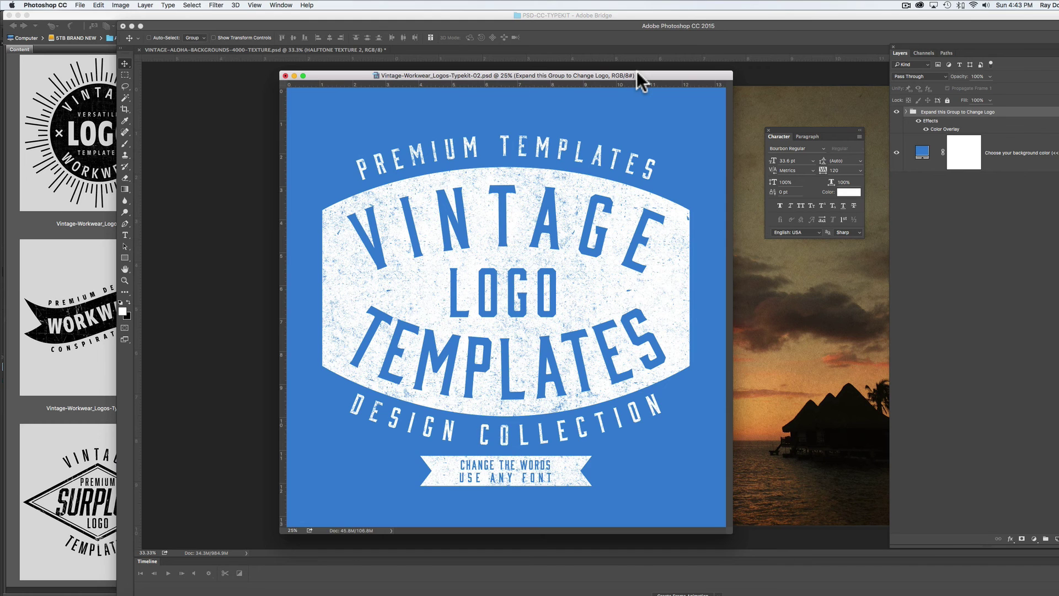
pyautogui.moveTo(636, 71); pyautogui.dragTo(647, 70)
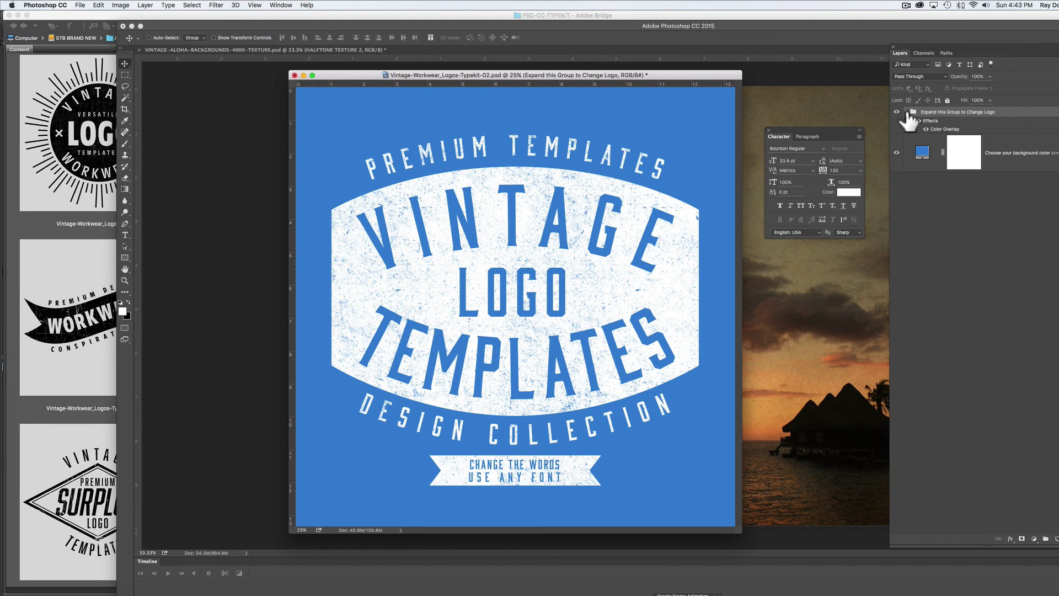
pyautogui.moveTo(947, 117); pyautogui.dragTo(754, 289)
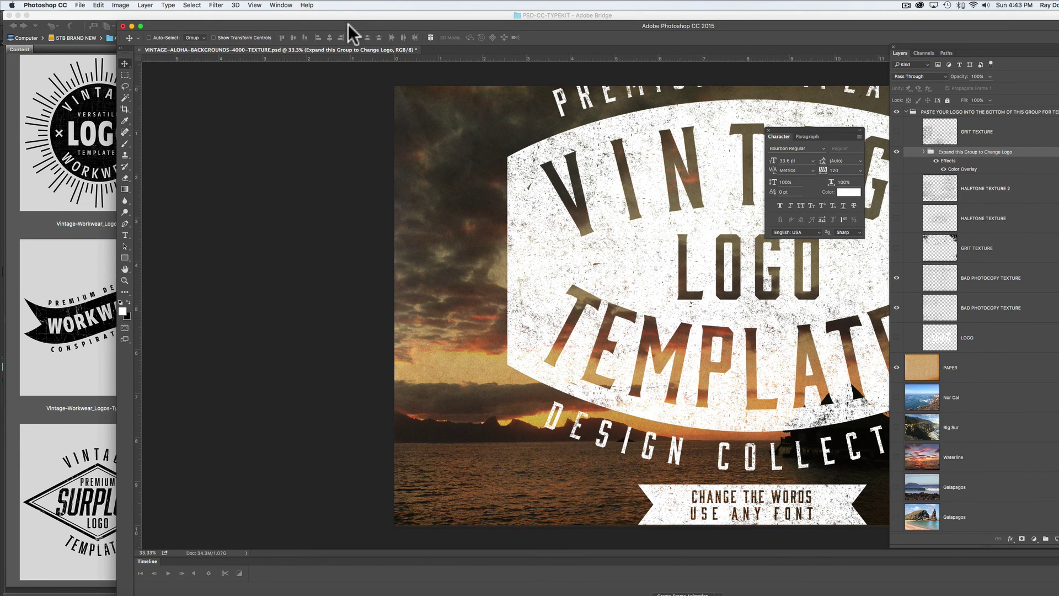
# Scale the placed logo group down proportionally to about 60% with Free Transform and position it over the middle of the sunset photo.
pyautogui.moveTo(349, 28); pyautogui.dragTo(237, 30)
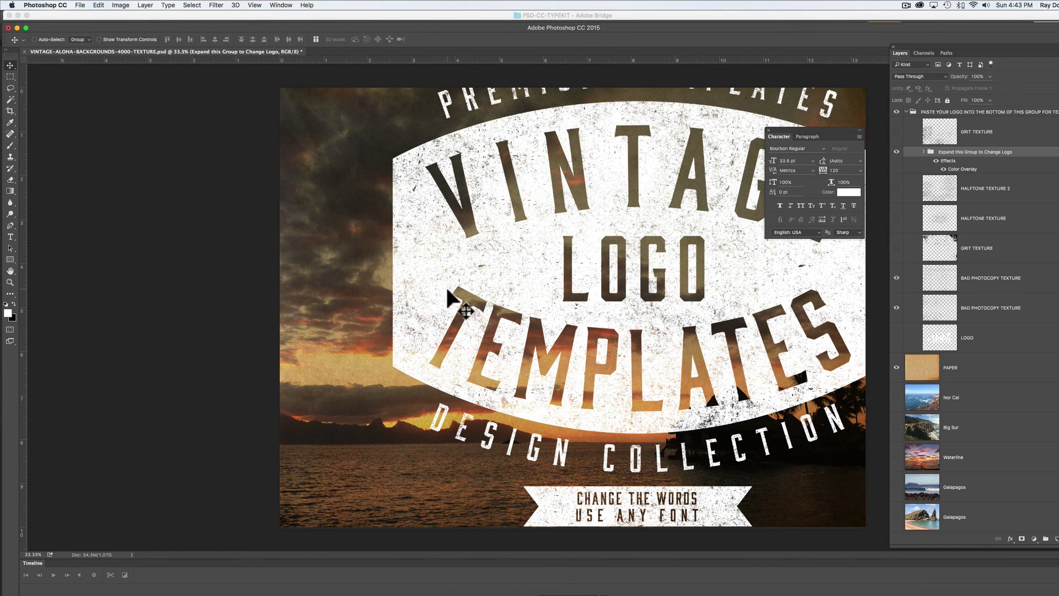
pyautogui.press('super')
pyautogui.press('super+t')
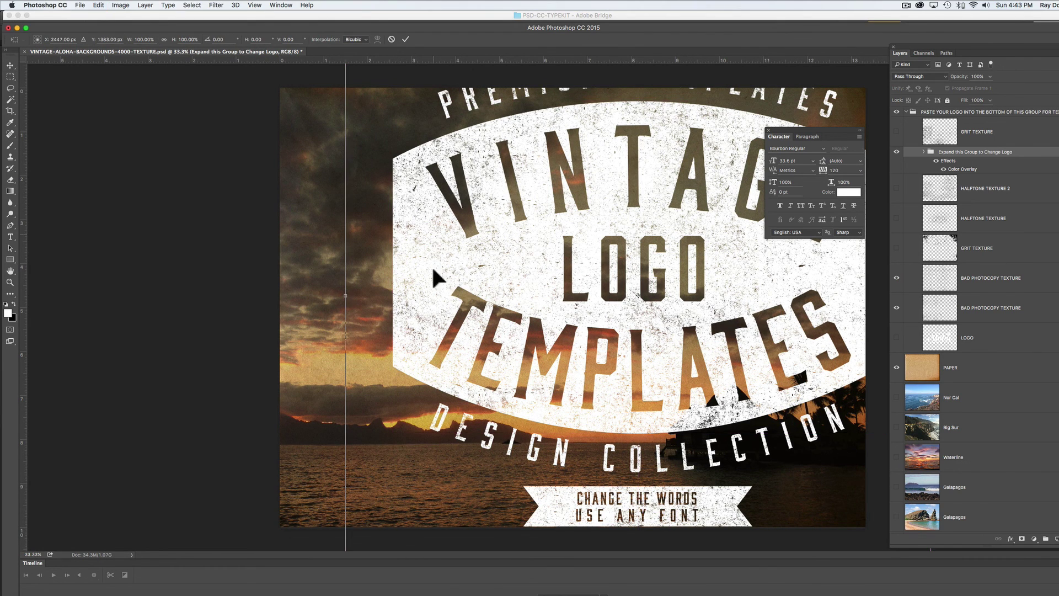
pyautogui.moveTo(433, 278); pyautogui.dragTo(435, 364)
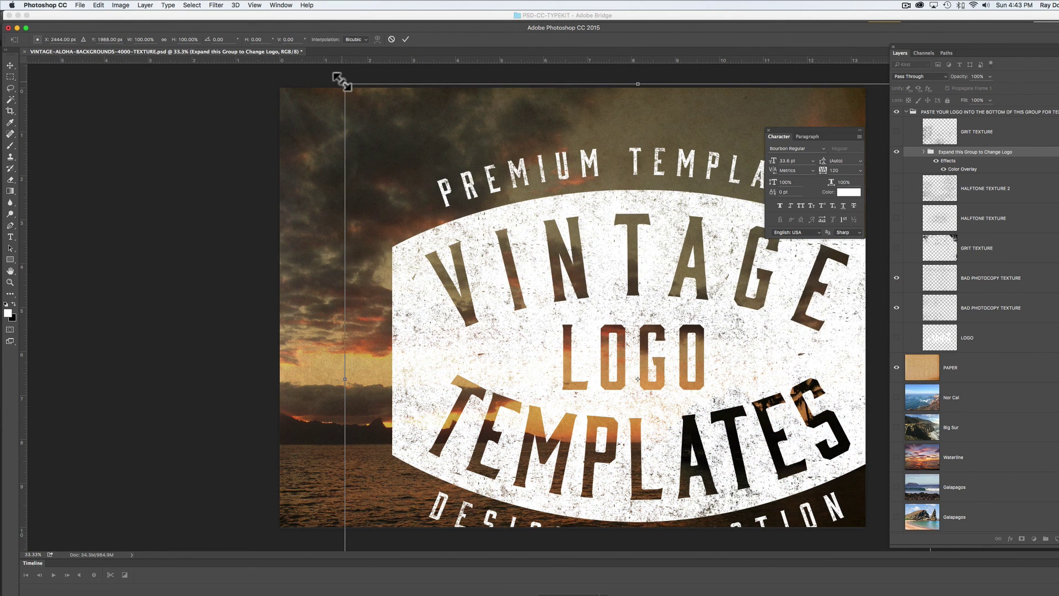
pyautogui.moveTo(344, 84); pyautogui.dragTo(452, 192)
pyautogui.moveTo(616, 366); pyautogui.dragTo(564, 294)
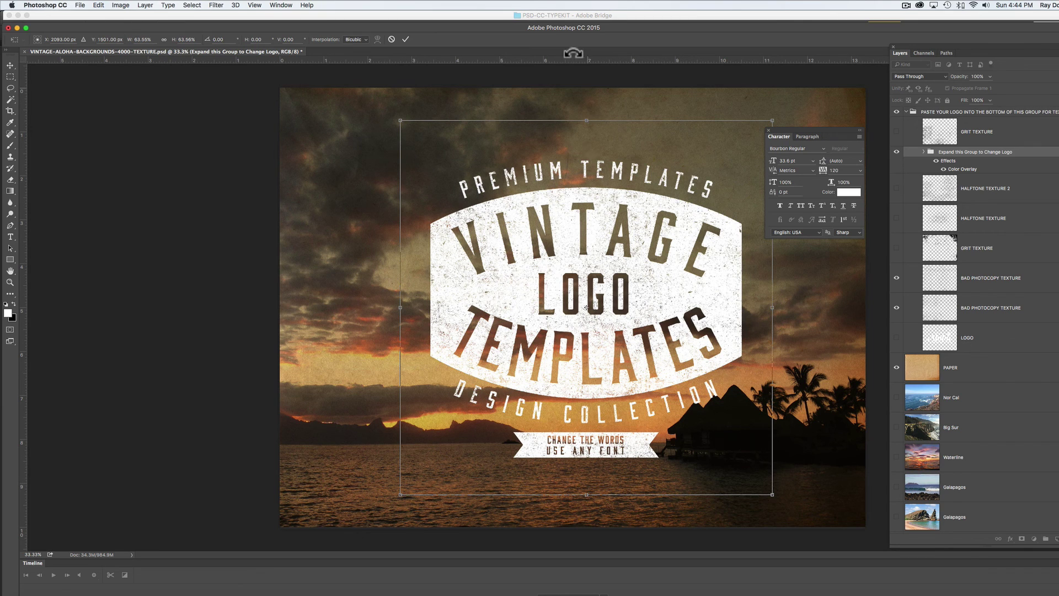
pyautogui.moveTo(775, 120); pyautogui.dragTo(757, 131)
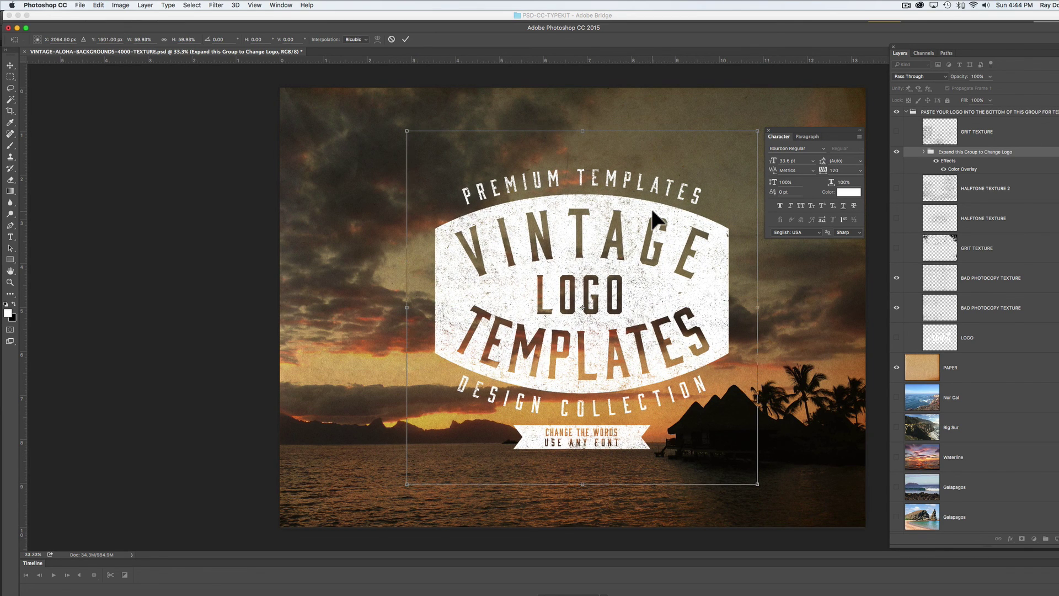
pyautogui.press('Return')
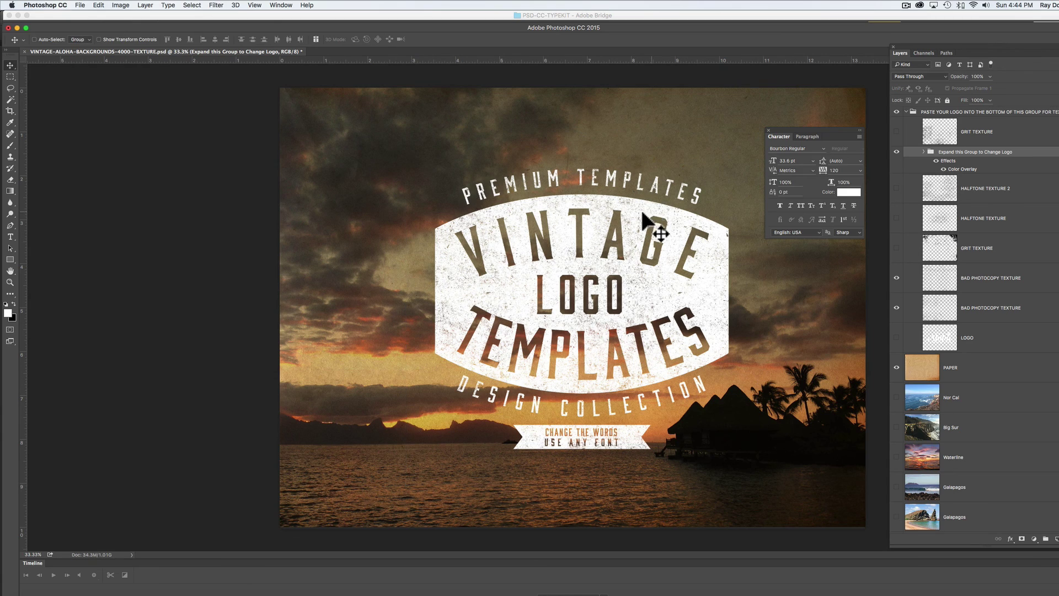